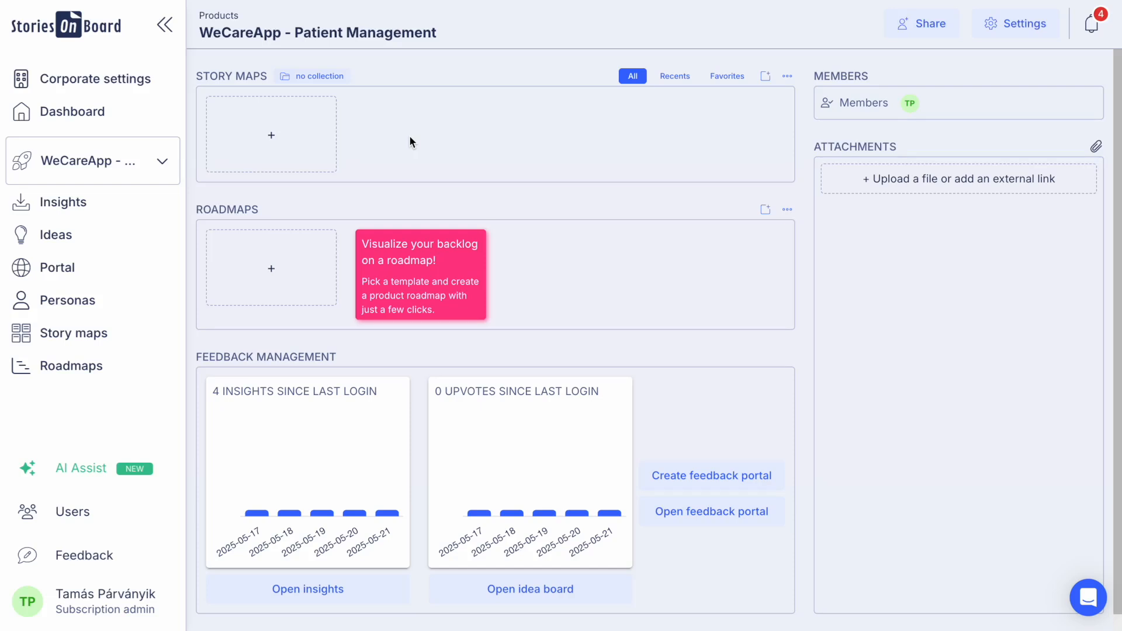
Step: Create a new story map from scratch named "WeCareApp - Patient Management" and collapse the side navigation
{"action": "left_click", "coordinate": [284, 143]}
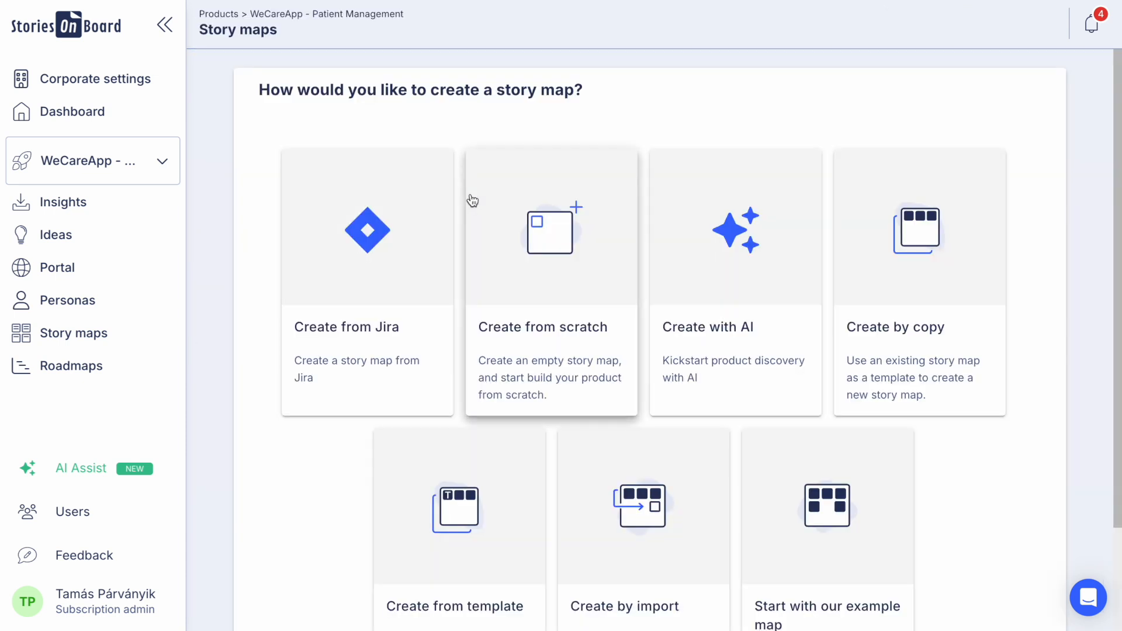
{"action": "left_click", "coordinate": [535, 280]}
{"action": "type", "text": "WeCareApp - Patient Management"}
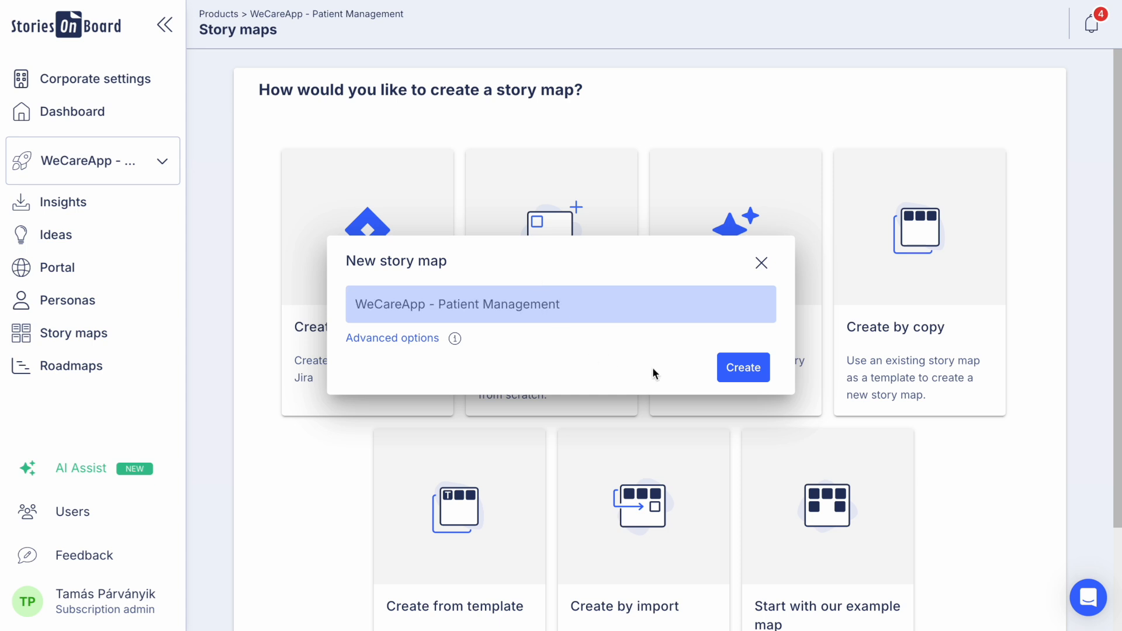
{"action": "left_click", "coordinate": [754, 368]}
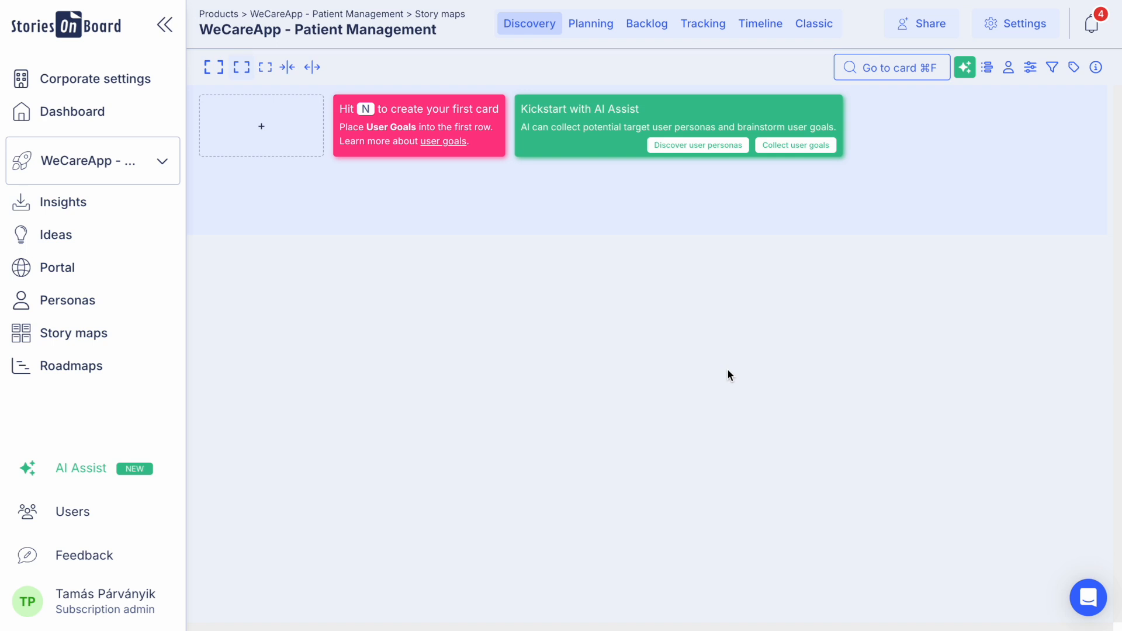
{"action": "left_click", "coordinate": [165, 25]}
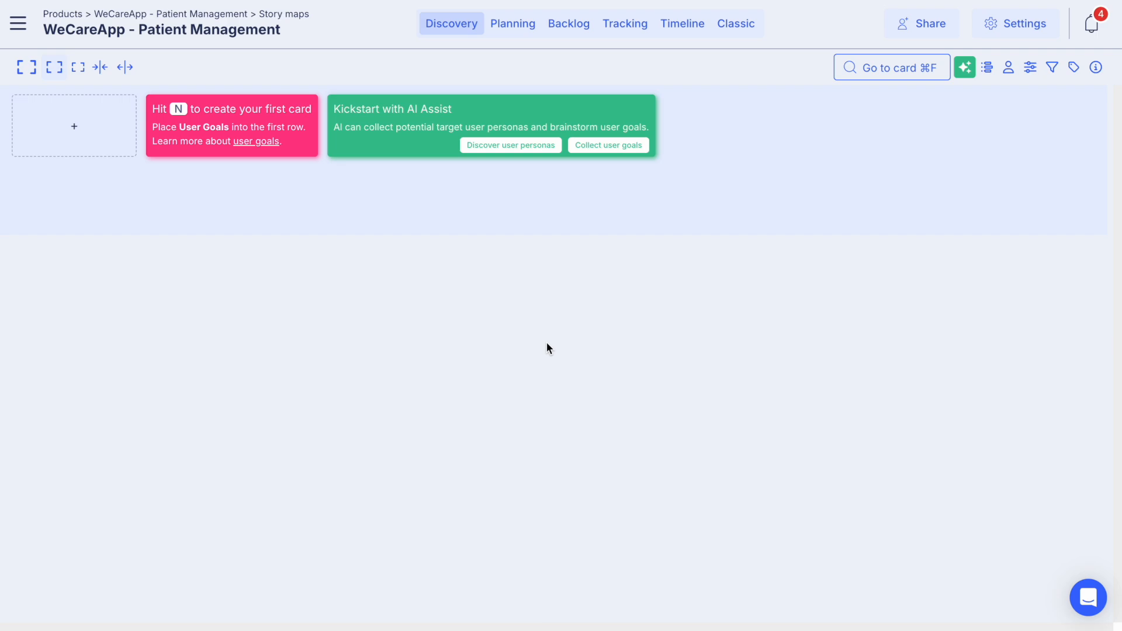
Step: Review the board's product description and its AI product information form without changing anything
{"action": "left_click", "coordinate": [1096, 68]}
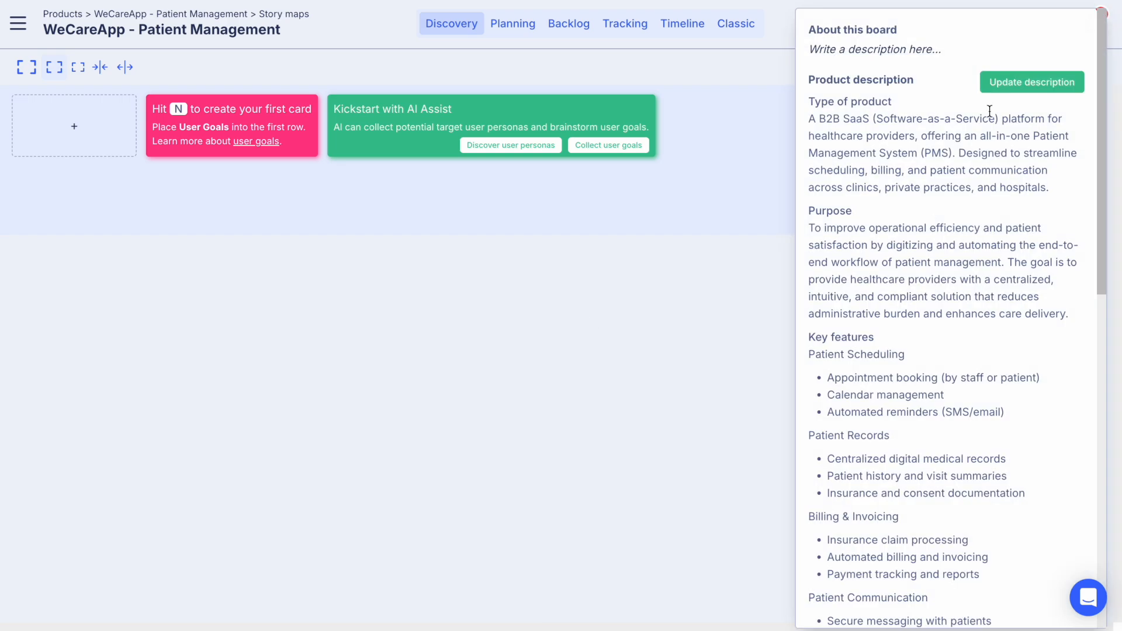
{"action": "left_click", "coordinate": [1024, 87]}
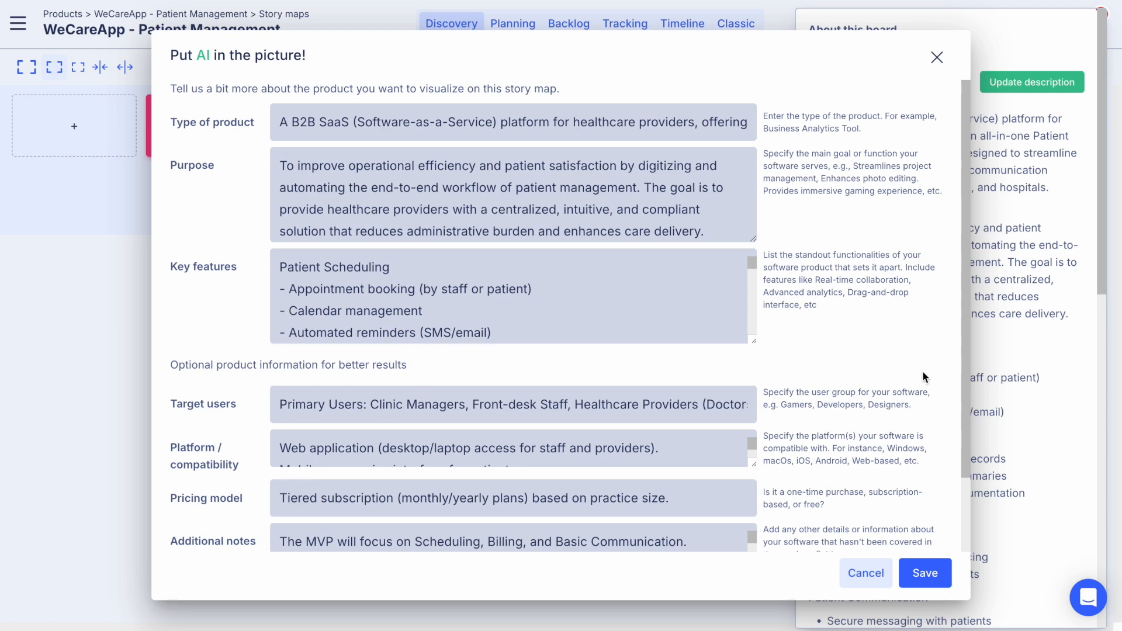
{"action": "left_click", "coordinate": [937, 58]}
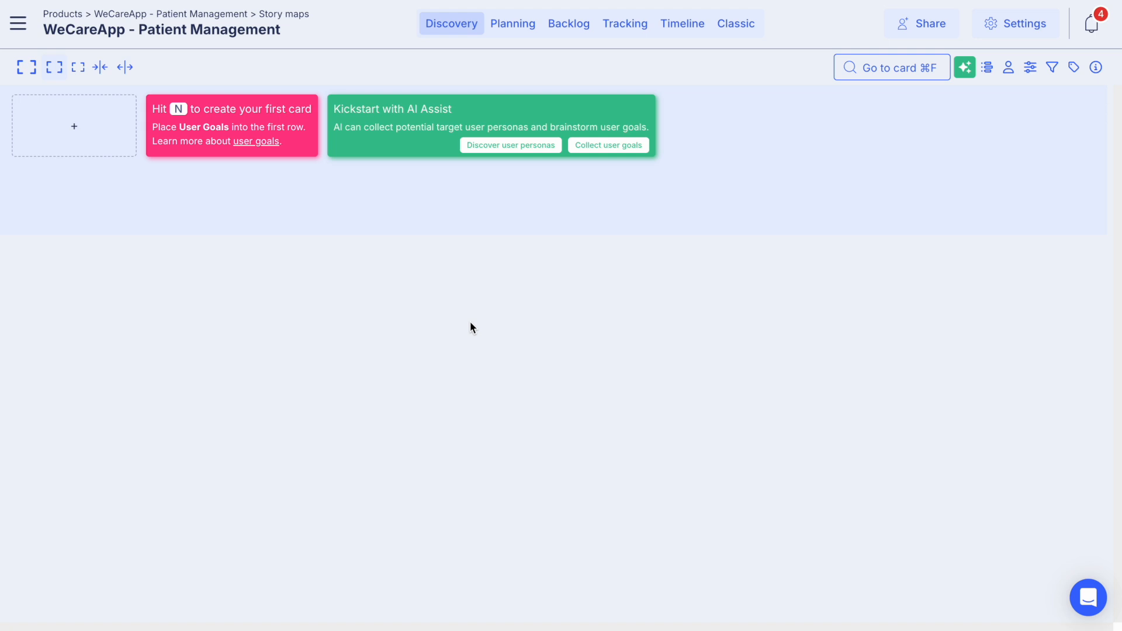
Step: Discover user personas with AI Assist, review the suggestions and add all six of them to the product
{"action": "left_click", "coordinate": [511, 146]}
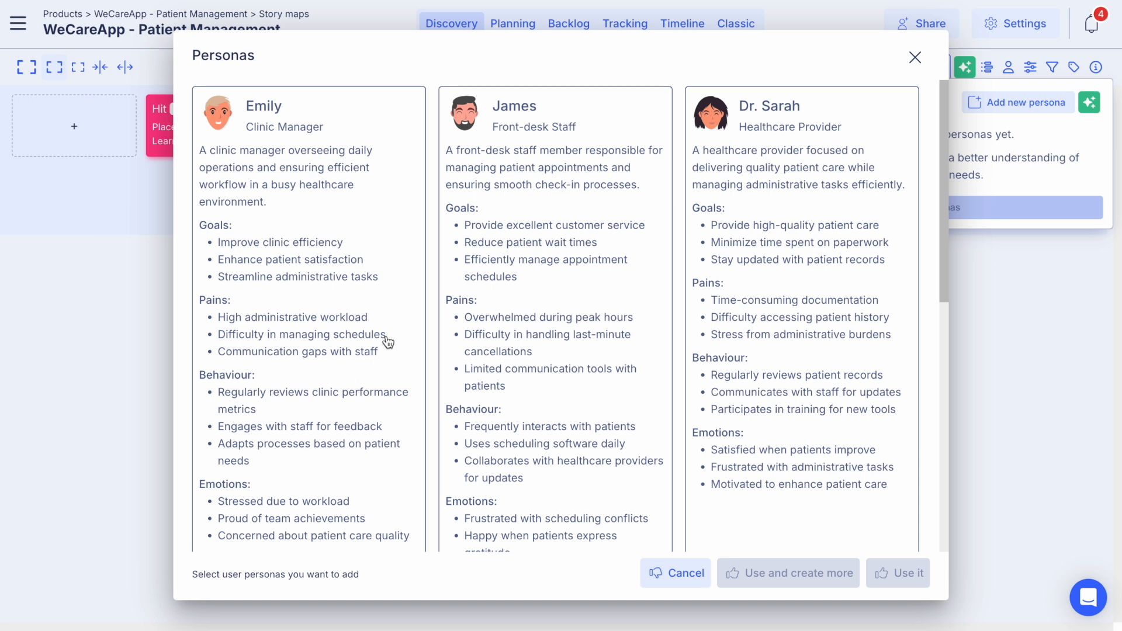
{"action": "left_click", "coordinate": [324, 204]}
{"action": "left_click", "coordinate": [573, 263]}
{"action": "left_click", "coordinate": [770, 266]}
{"action": "scroll", "coordinate": [770, 266], "scroll_direction": "down", "scroll_amount": 10}
{"action": "left_click", "coordinate": [326, 296]}
{"action": "left_click", "coordinate": [548, 295]}
{"action": "left_click", "coordinate": [772, 284]}
{"action": "scroll", "coordinate": [773, 283], "scroll_direction": "up", "scroll_amount": 10}
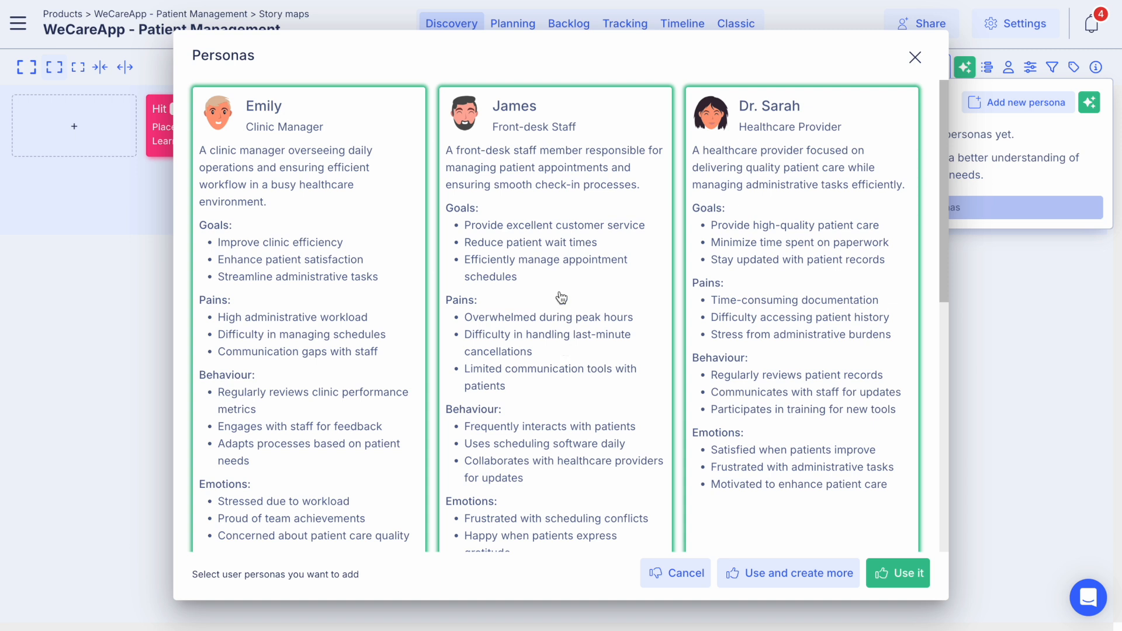
{"action": "scroll", "coordinate": [560, 296], "scroll_direction": "down", "scroll_amount": 1}
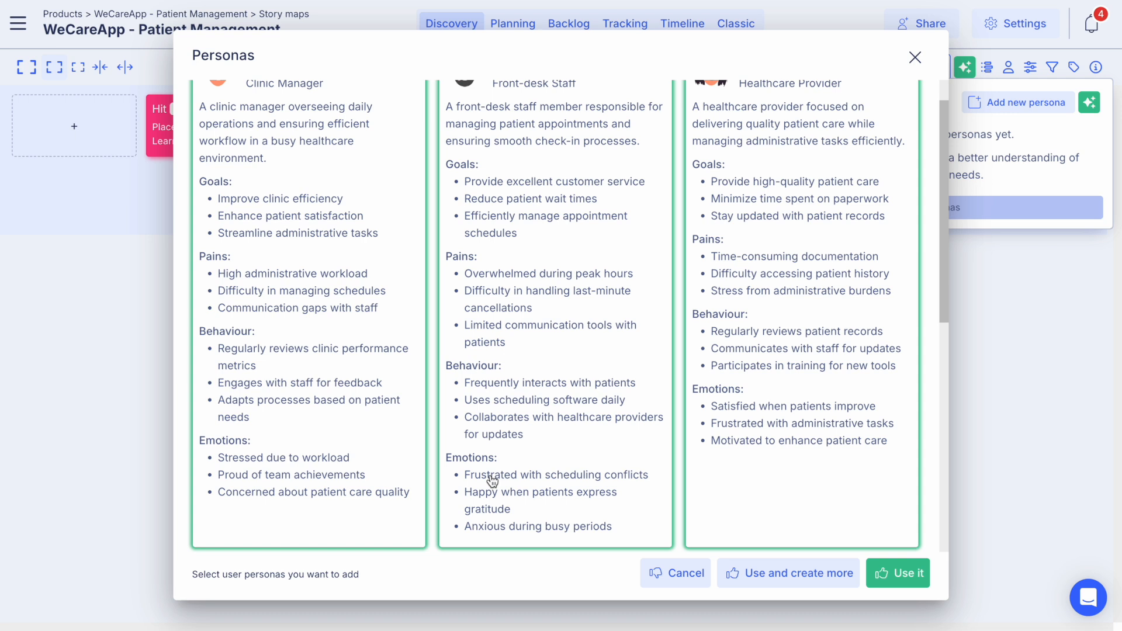
{"action": "scroll", "coordinate": [516, 304], "scroll_direction": "up", "scroll_amount": 1}
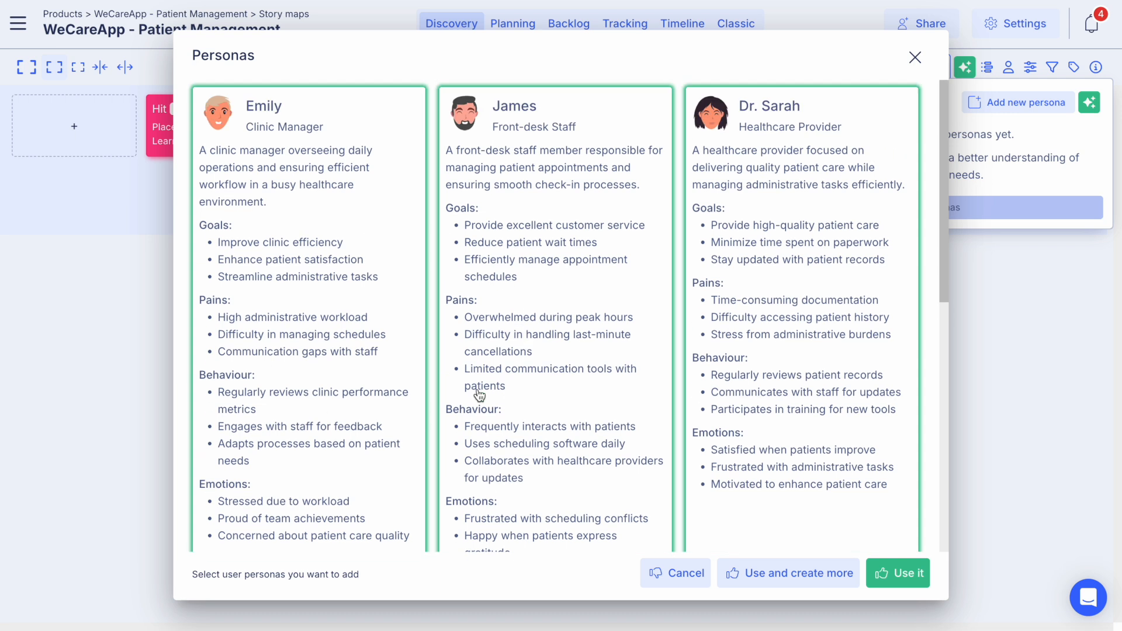
{"action": "scroll", "coordinate": [499, 310], "scroll_direction": "down", "scroll_amount": 1}
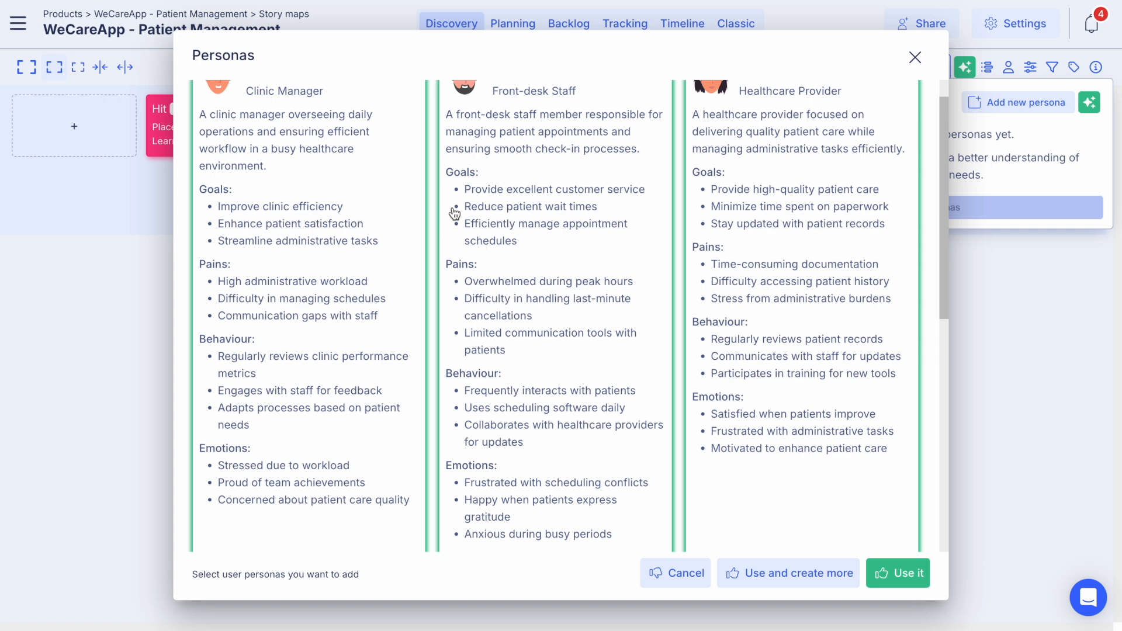
{"action": "scroll", "coordinate": [484, 424], "scroll_direction": "down", "scroll_amount": 3}
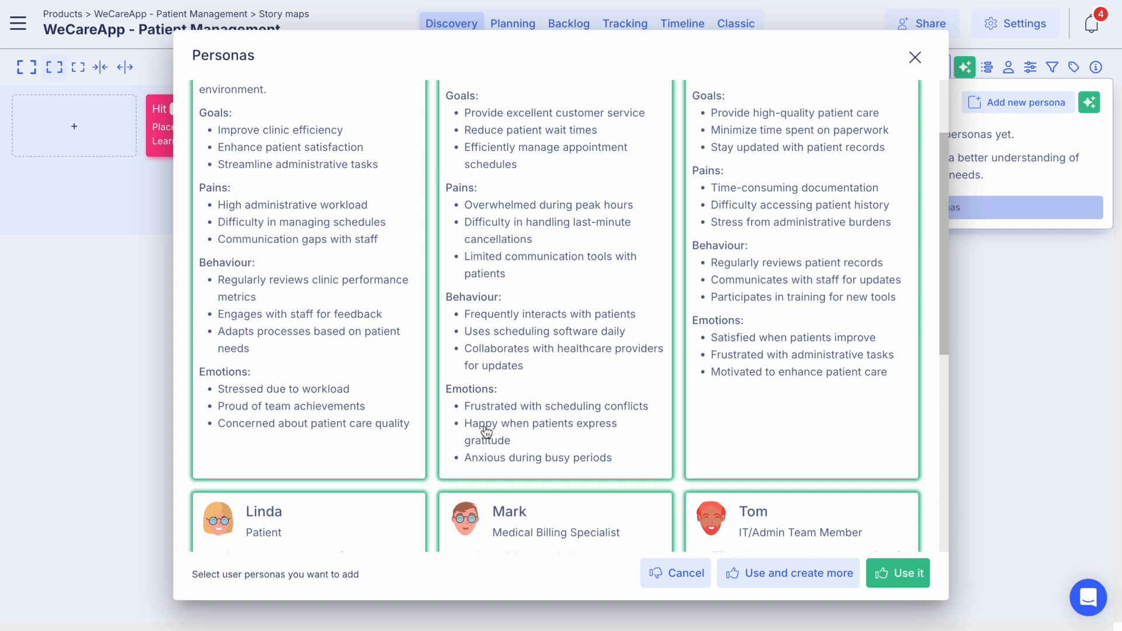
{"action": "scroll", "coordinate": [484, 424], "scroll_direction": "up", "scroll_amount": 4}
{"action": "left_click", "coordinate": [908, 587]}
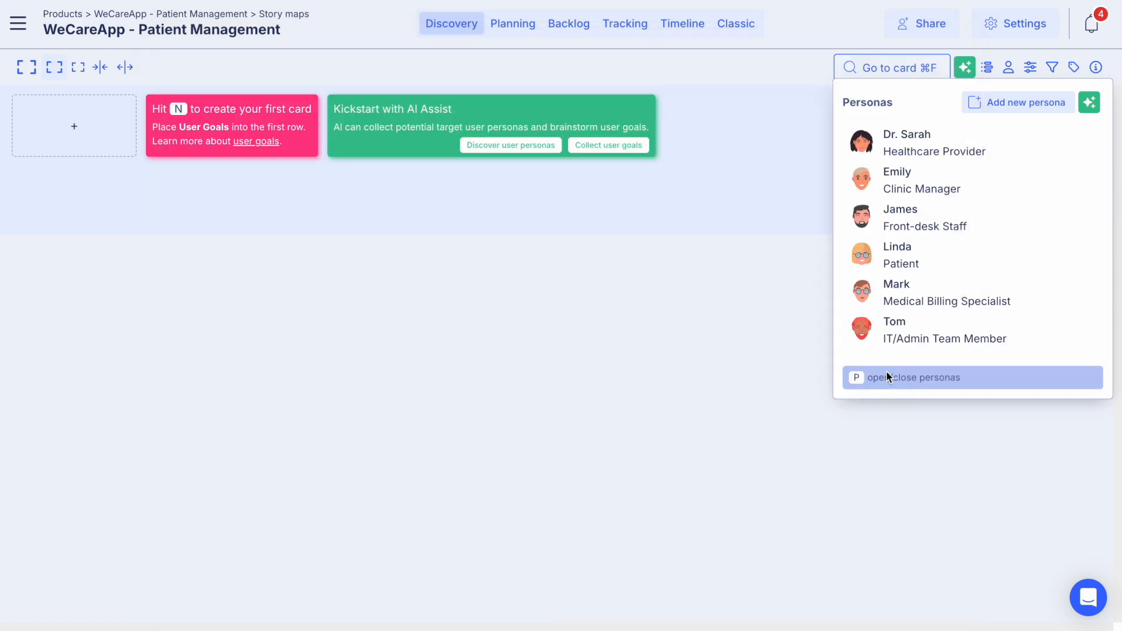
Step: View the details of the Patient persona and its goals, leaving them unedited
{"action": "left_click", "coordinate": [903, 261]}
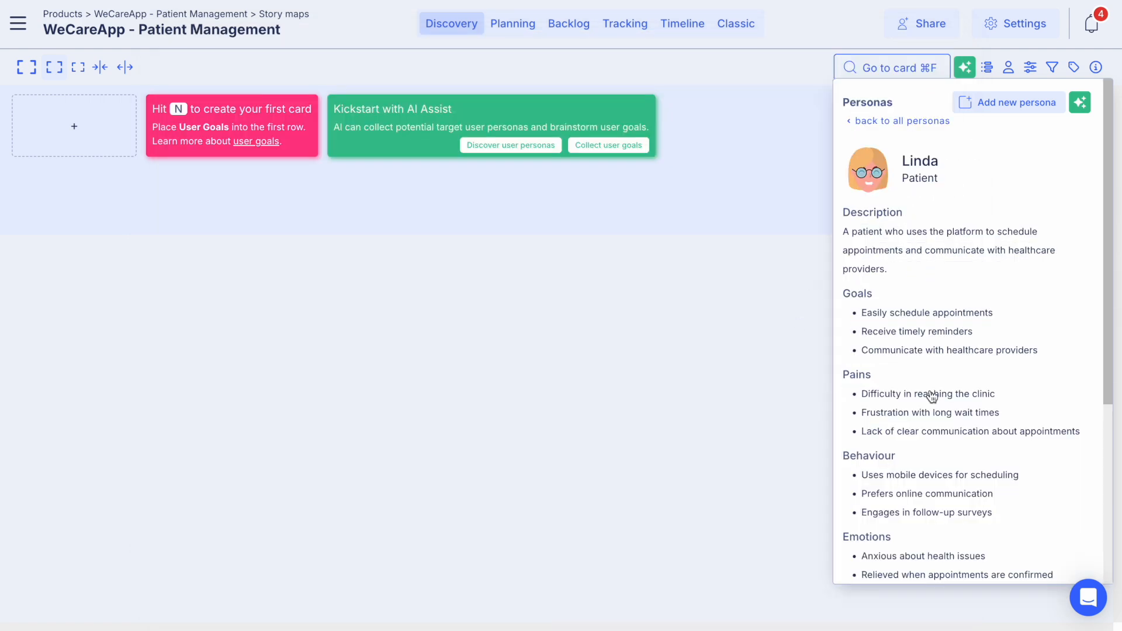
{"action": "left_click", "coordinate": [938, 321]}
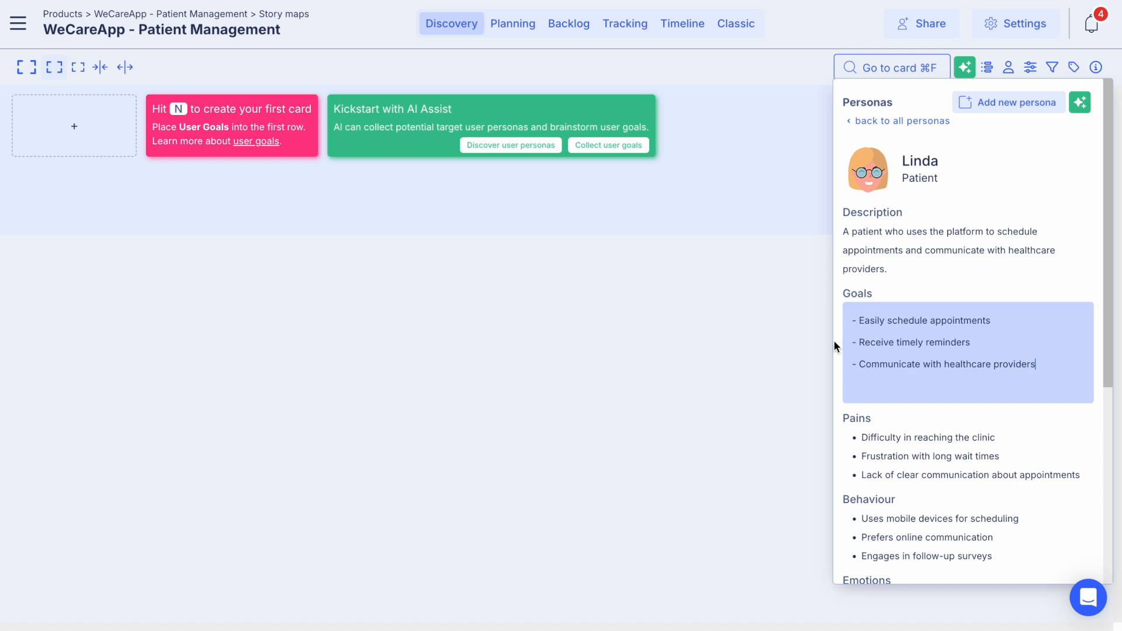
{"action": "left_click", "coordinate": [741, 388]}
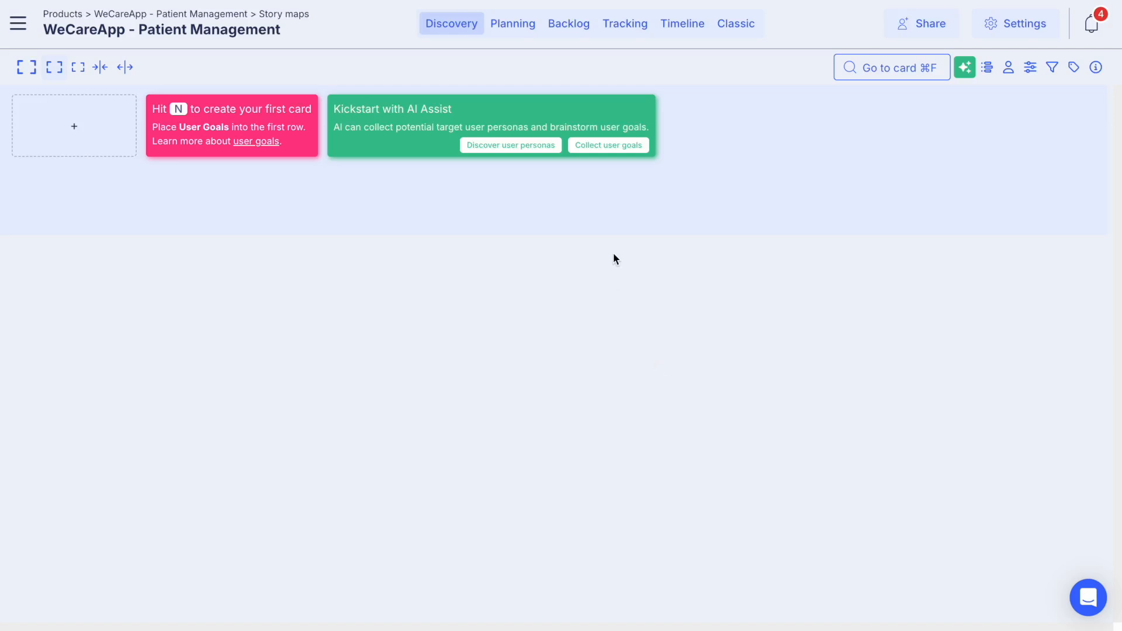
Step: Collect AI user goals for the Front-desk Staff persona with the scope "Focus on new patient registration."
{"action": "left_click", "coordinate": [608, 146]}
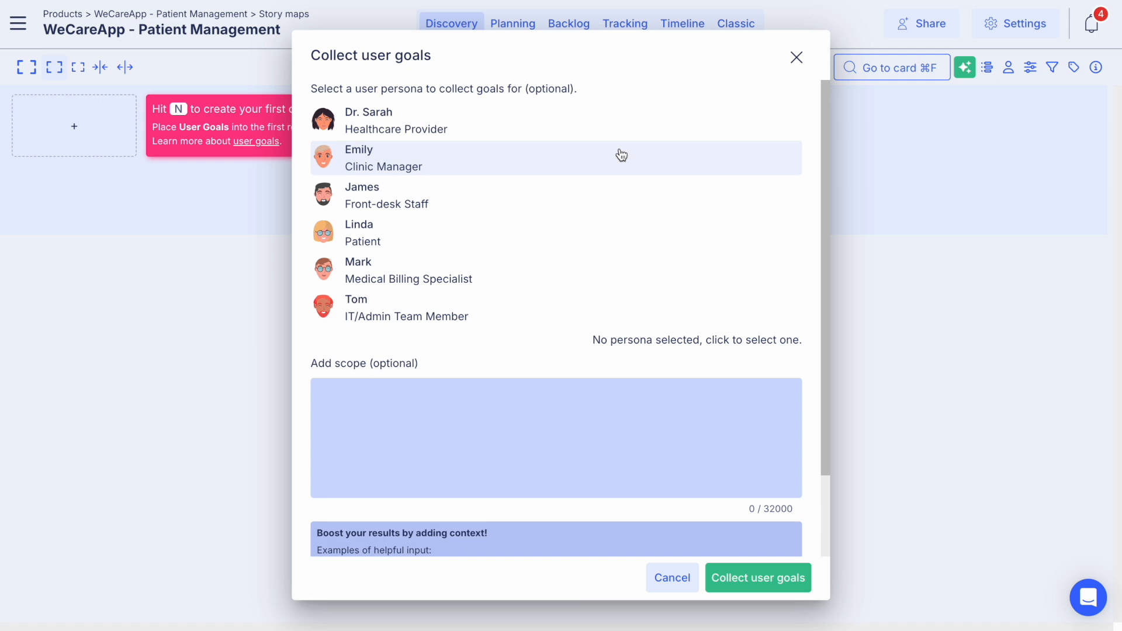
{"action": "left_click", "coordinate": [465, 205]}
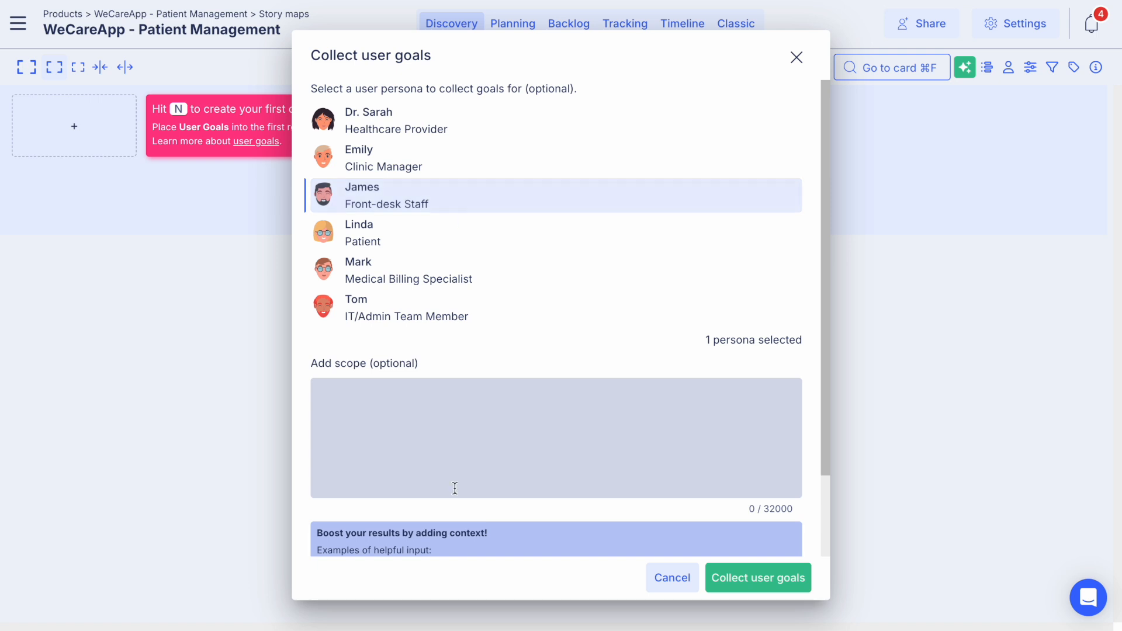
{"action": "type", "text": "Focus on new patient registration."}
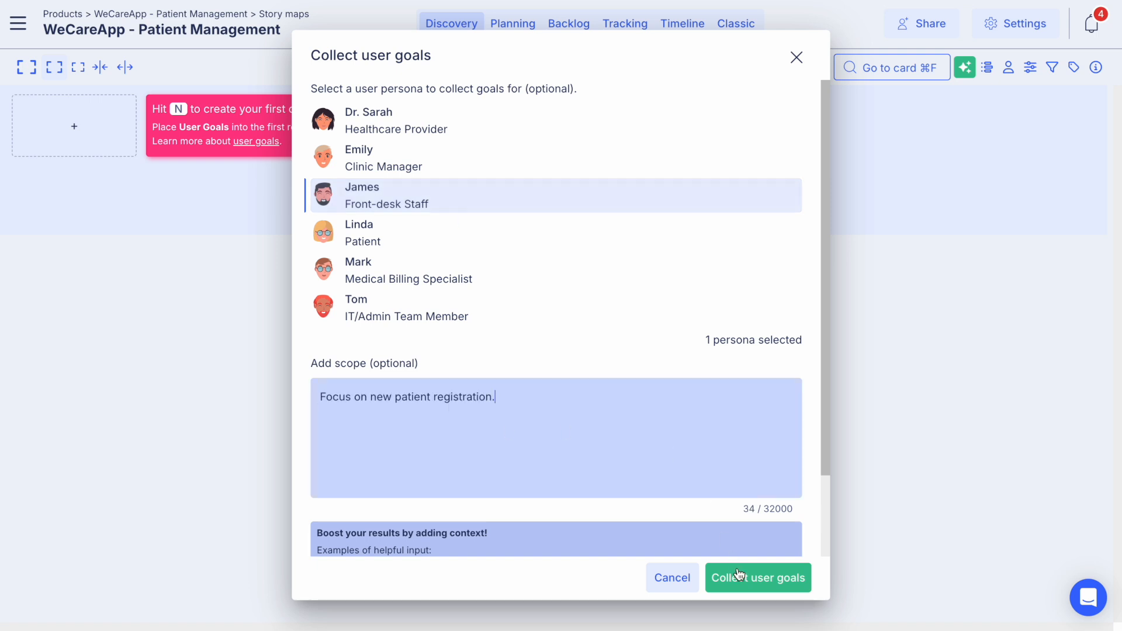
{"action": "left_click", "coordinate": [755, 585]}
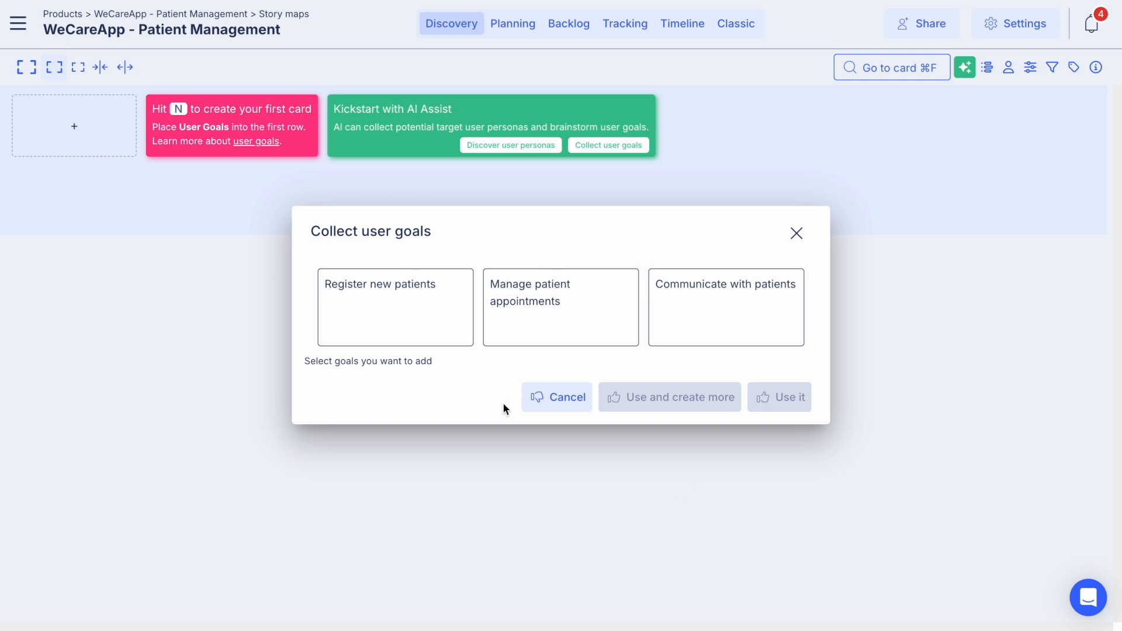
Step: Add the suggested goals "Register new patients", "Manage patient appointments" and "Communicate with patients" to the story map
{"action": "left_click", "coordinate": [426, 305]}
{"action": "left_click", "coordinate": [560, 313]}
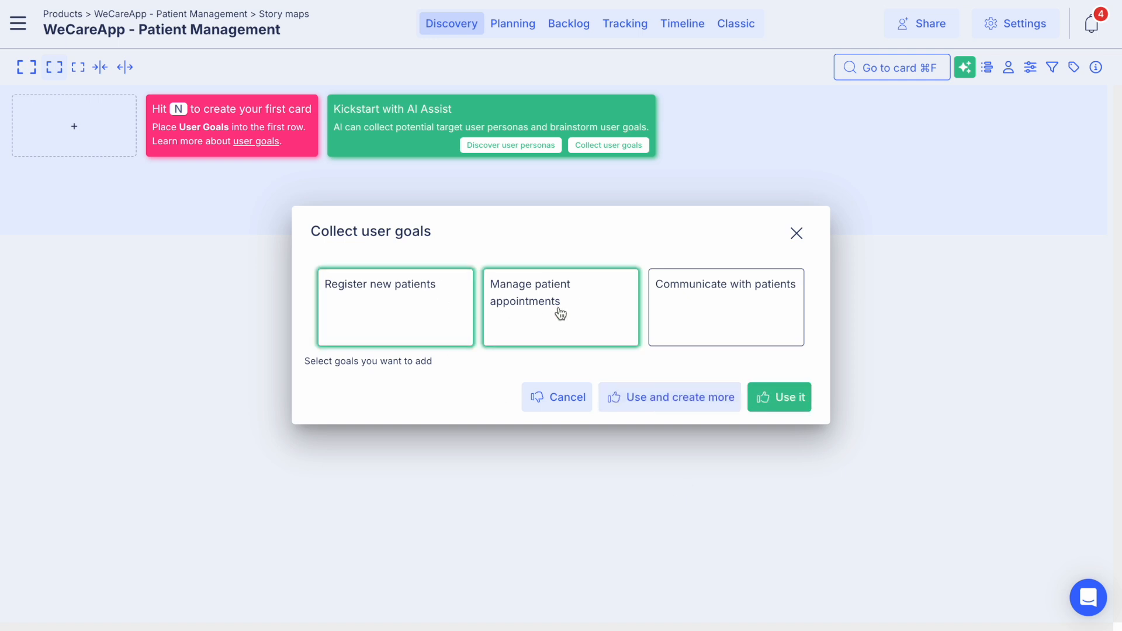
{"action": "left_click", "coordinate": [692, 316]}
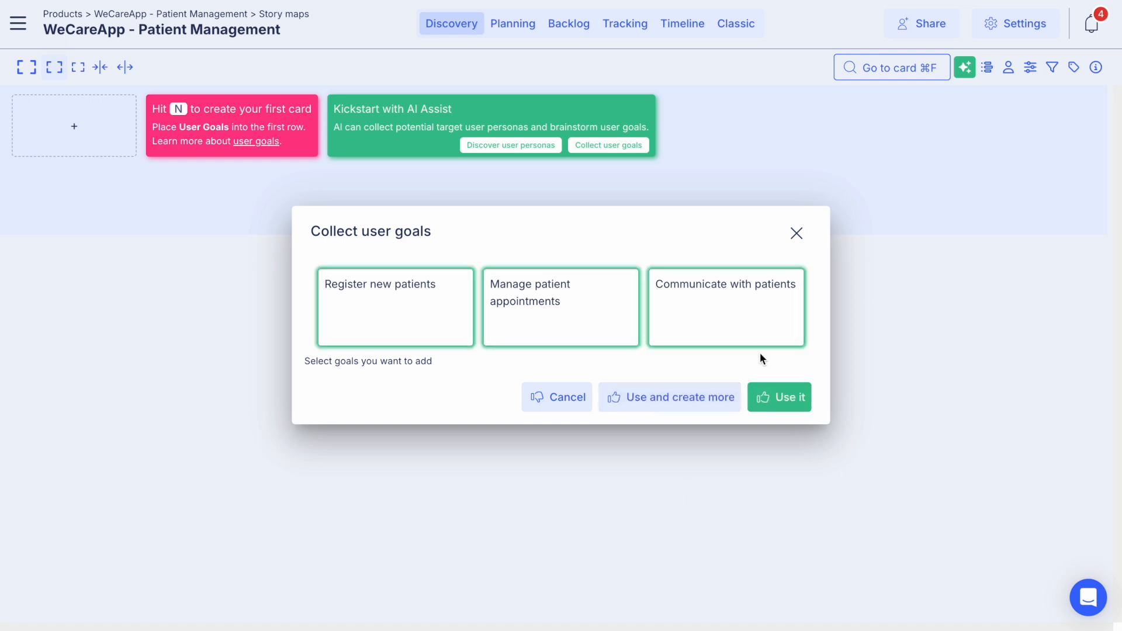
{"action": "left_click", "coordinate": [784, 401]}
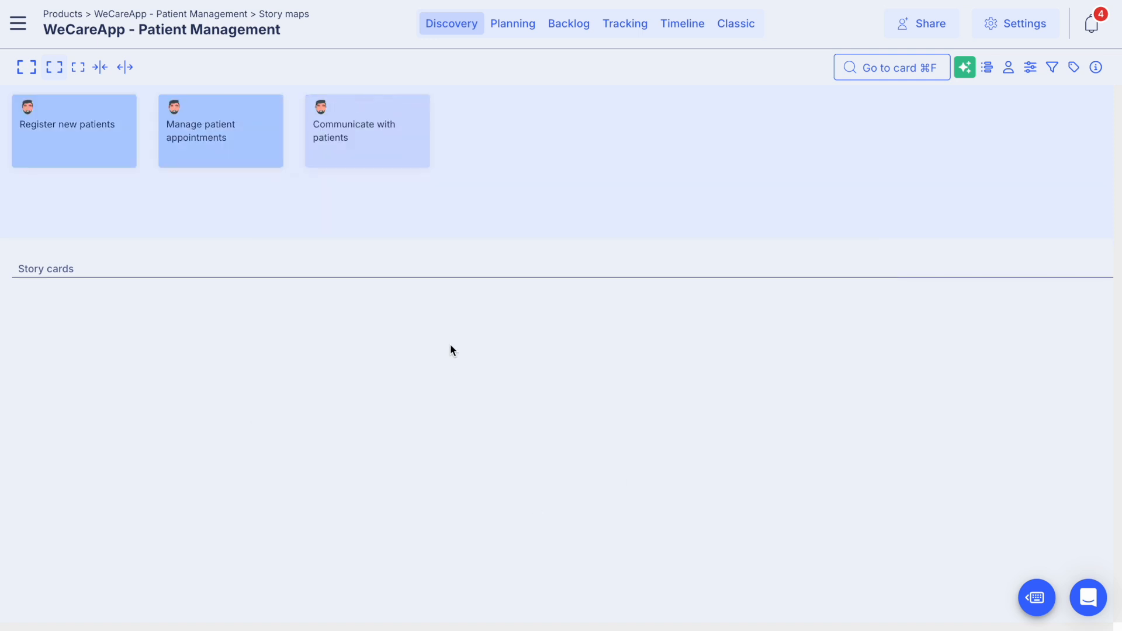
Step: Generate AI user steps under "Register new patients" and add "Collect patient information", "Verify insurance details" and "Schedule initial appointment"
{"action": "mouse_move", "coordinate": [441, 147]}
{"action": "mouse_move", "coordinate": [70, 148]}
{"action": "left_click", "coordinate": [71, 221]}
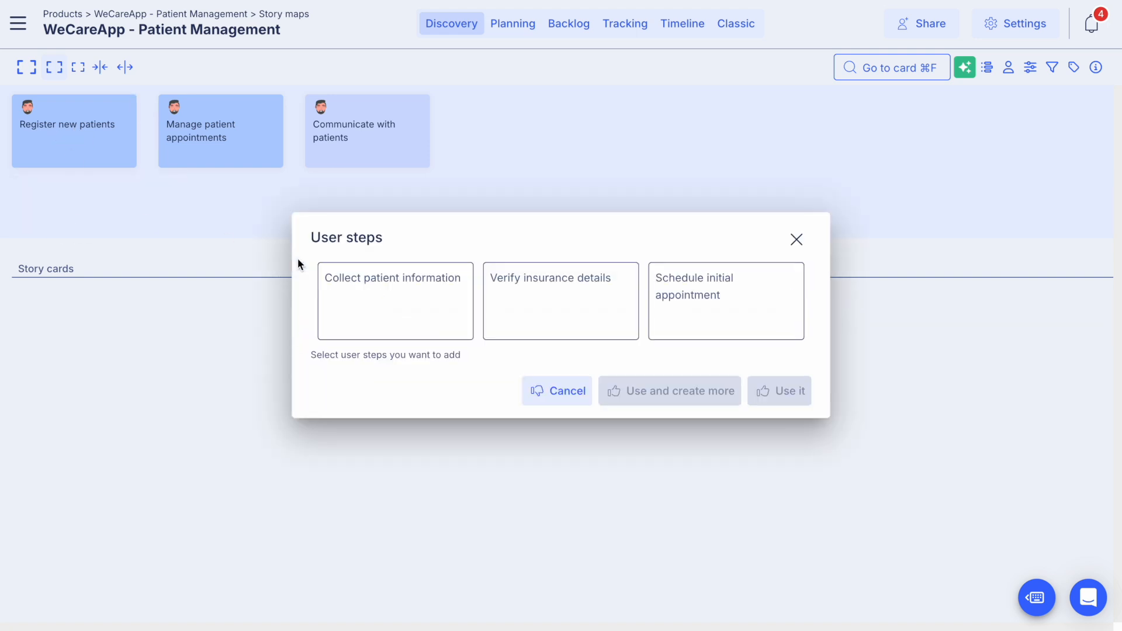
{"action": "left_click", "coordinate": [396, 318]}
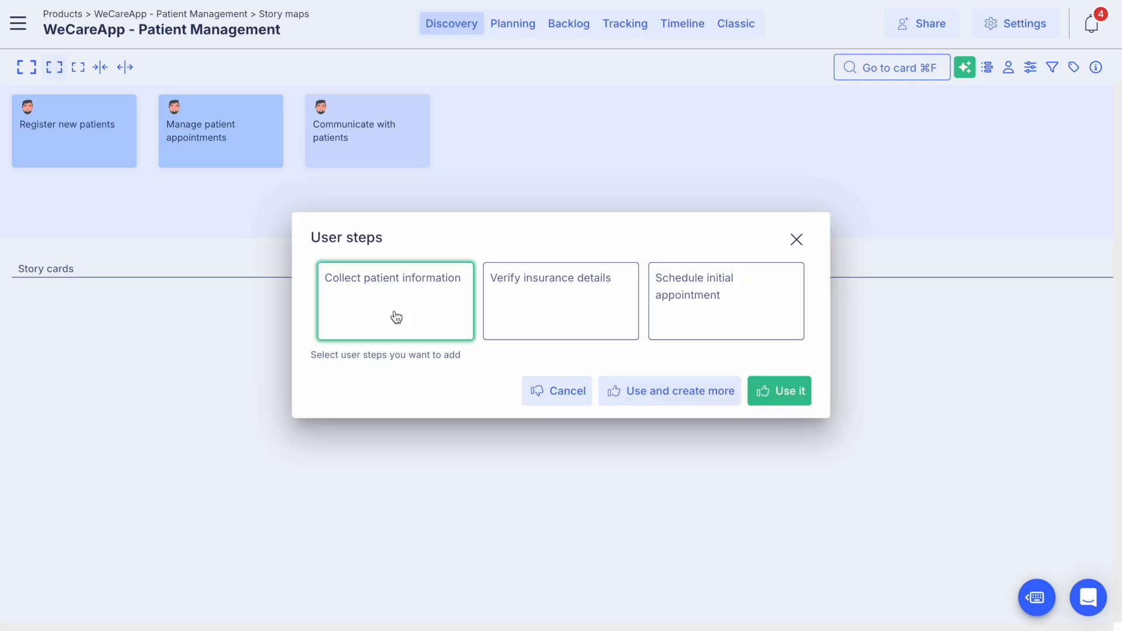
{"action": "left_click", "coordinate": [566, 317]}
{"action": "left_click", "coordinate": [699, 311]}
{"action": "left_click", "coordinate": [786, 398]}
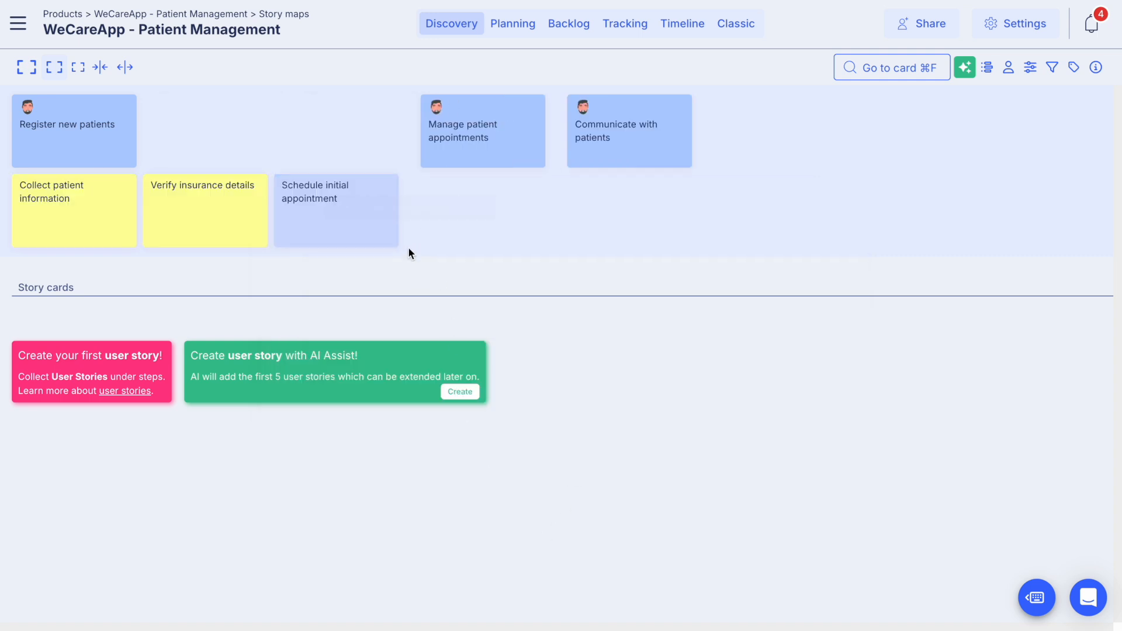
Step: Generate AI user stories for "Collect patient information" and add the demographics, medical history, insurance policy and consent forms stories
{"action": "mouse_move", "coordinate": [410, 242]}
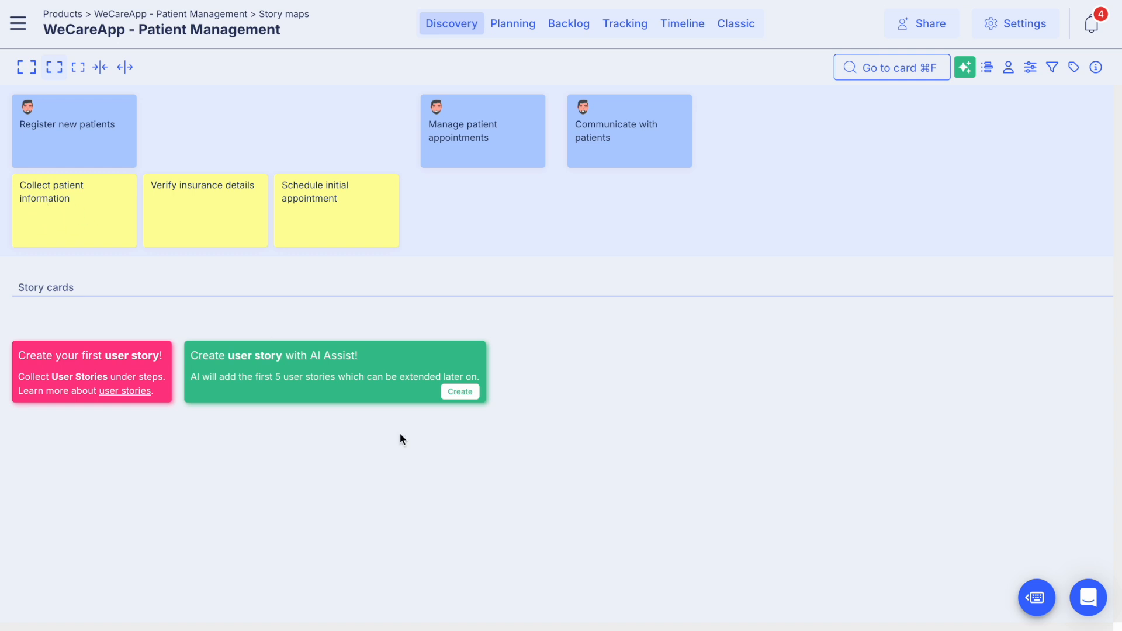
{"action": "left_click", "coordinate": [455, 395]}
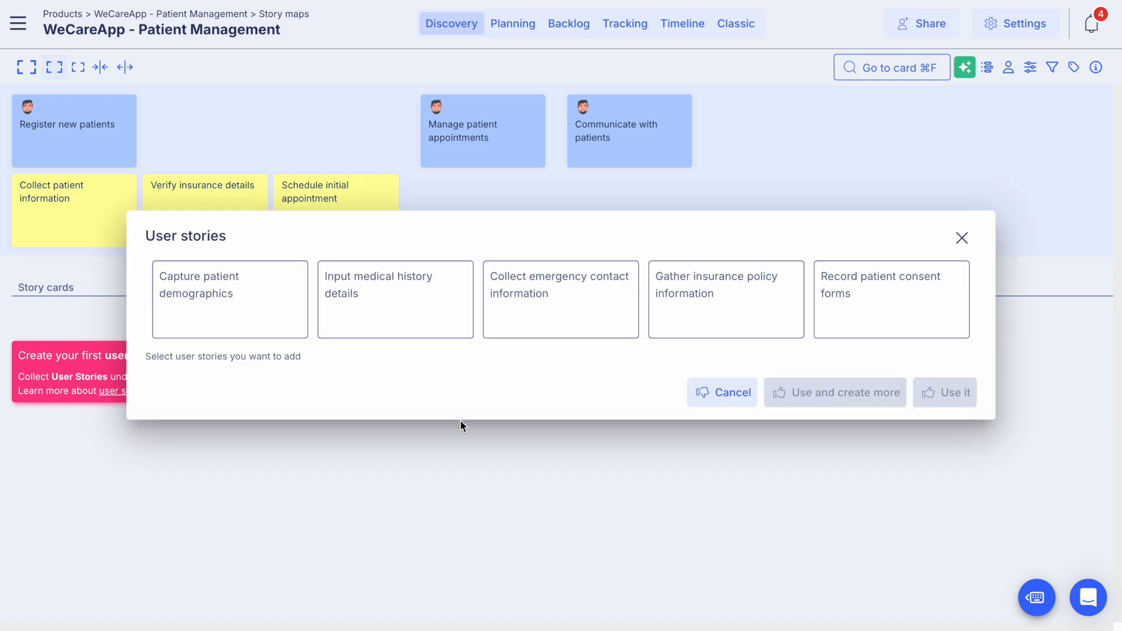
{"action": "left_click", "coordinate": [240, 313]}
{"action": "left_click", "coordinate": [415, 313]}
{"action": "left_click", "coordinate": [701, 294]}
{"action": "left_click", "coordinate": [895, 296]}
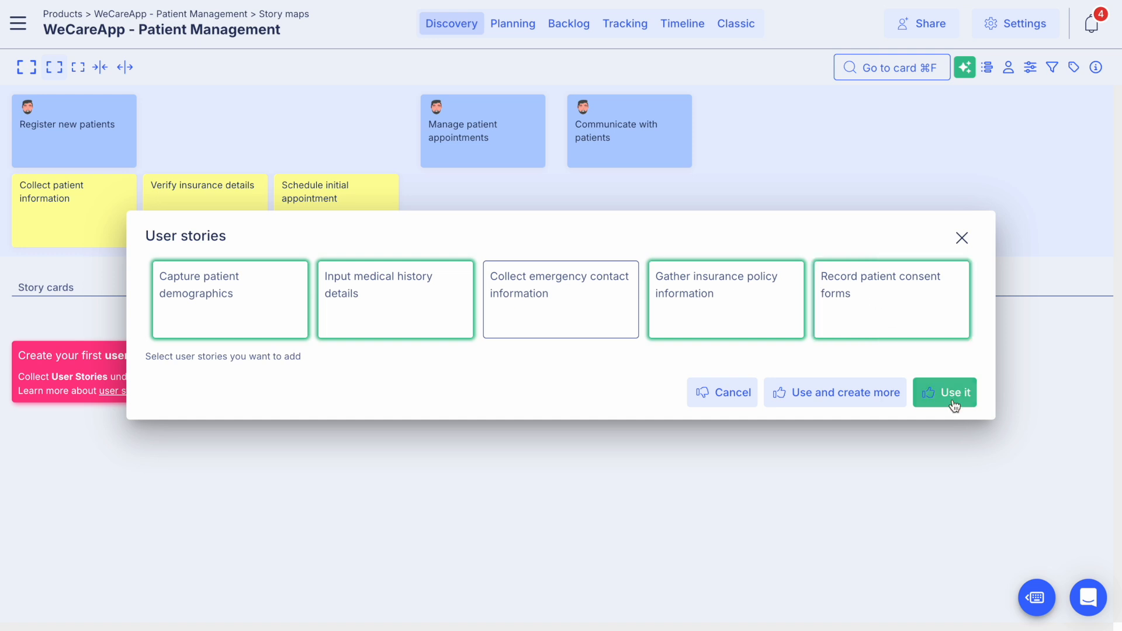
{"action": "left_click", "coordinate": [954, 405]}
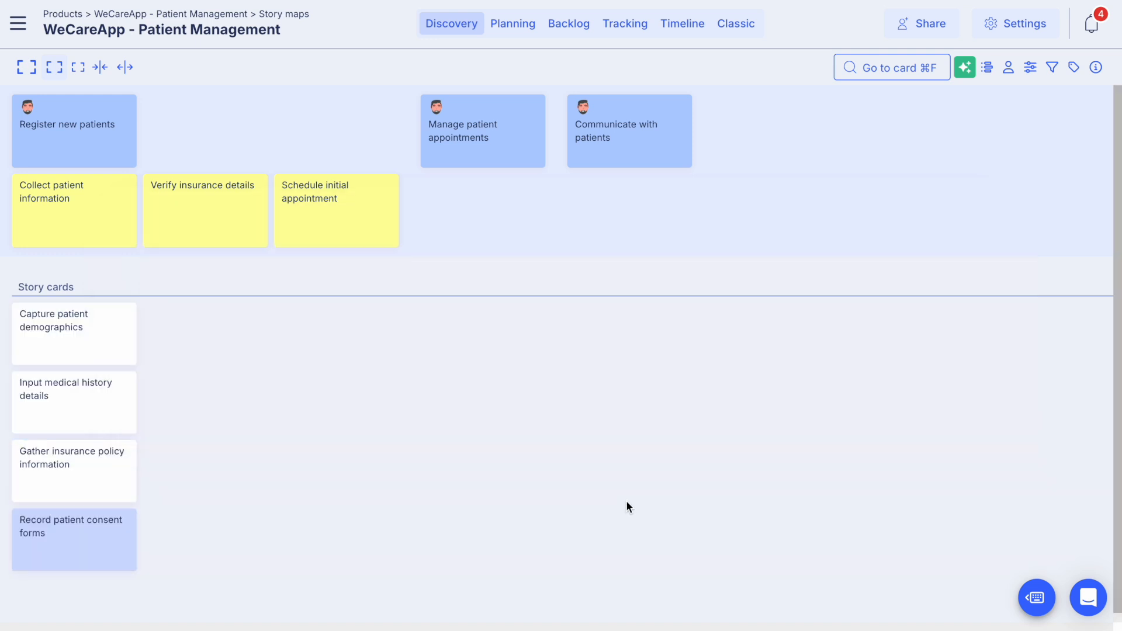
Step: Generate AI user stories for "Verify insurance details" and add the insurance information input, eligibility check and policy details retrieval stories
{"action": "left_click", "coordinate": [257, 311]}
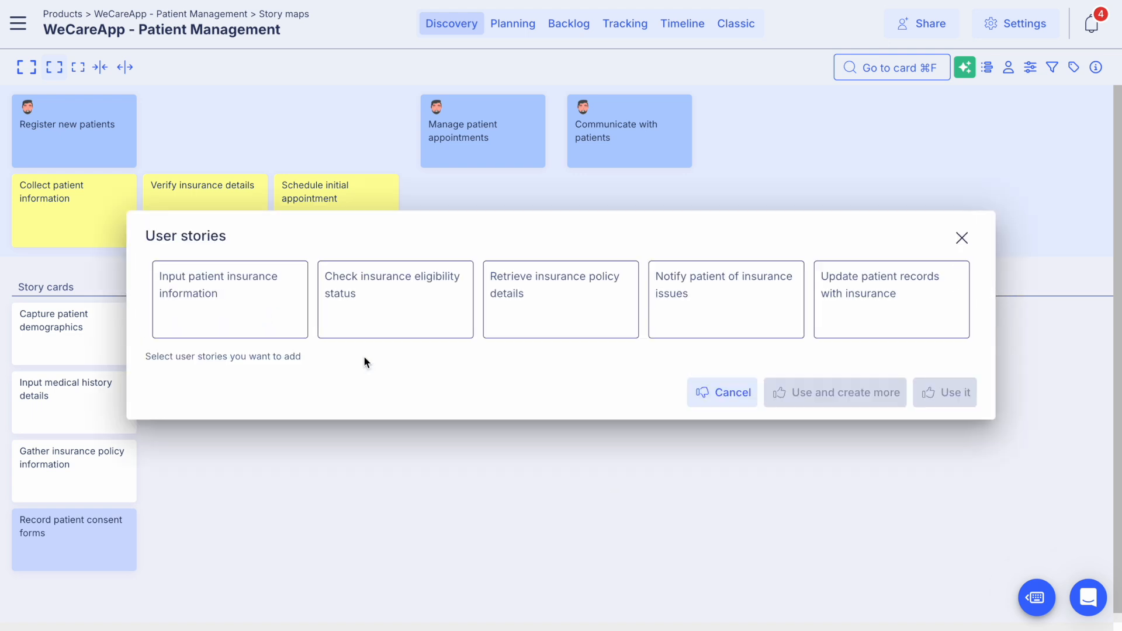
{"action": "left_click", "coordinate": [228, 313]}
{"action": "left_click", "coordinate": [390, 314]}
{"action": "left_click", "coordinate": [545, 315]}
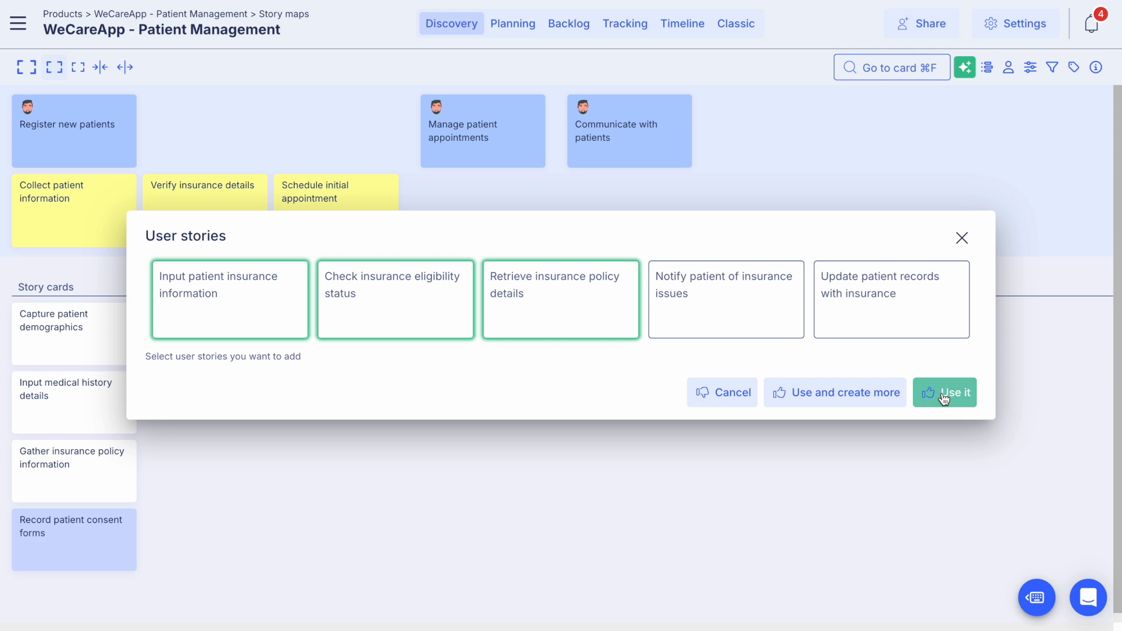
{"action": "left_click", "coordinate": [945, 393]}
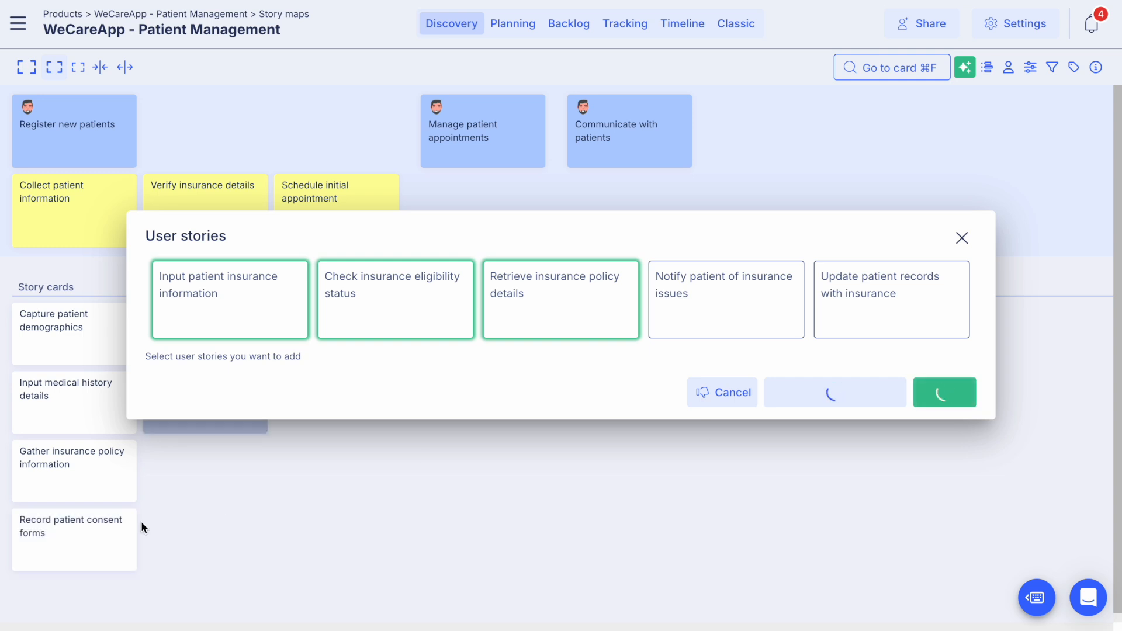
{"action": "mouse_move", "coordinate": [95, 570]}
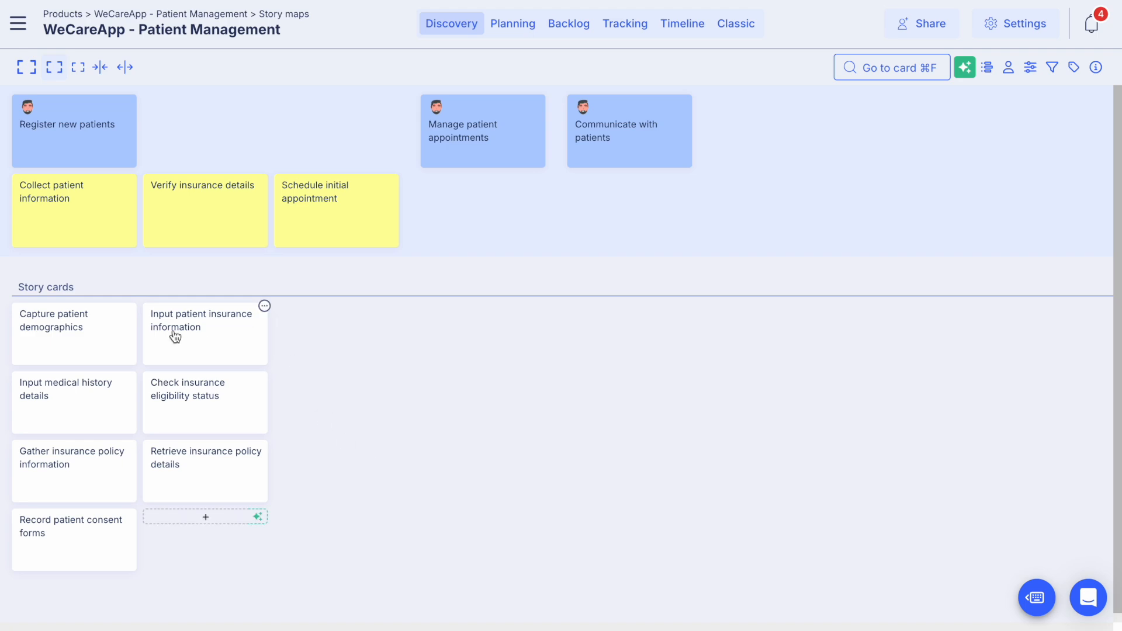
Step: Generate an AI user story as the description of the "Input patient insurance information" card, accept it and save the description
{"action": "double_click", "coordinate": [198, 333]}
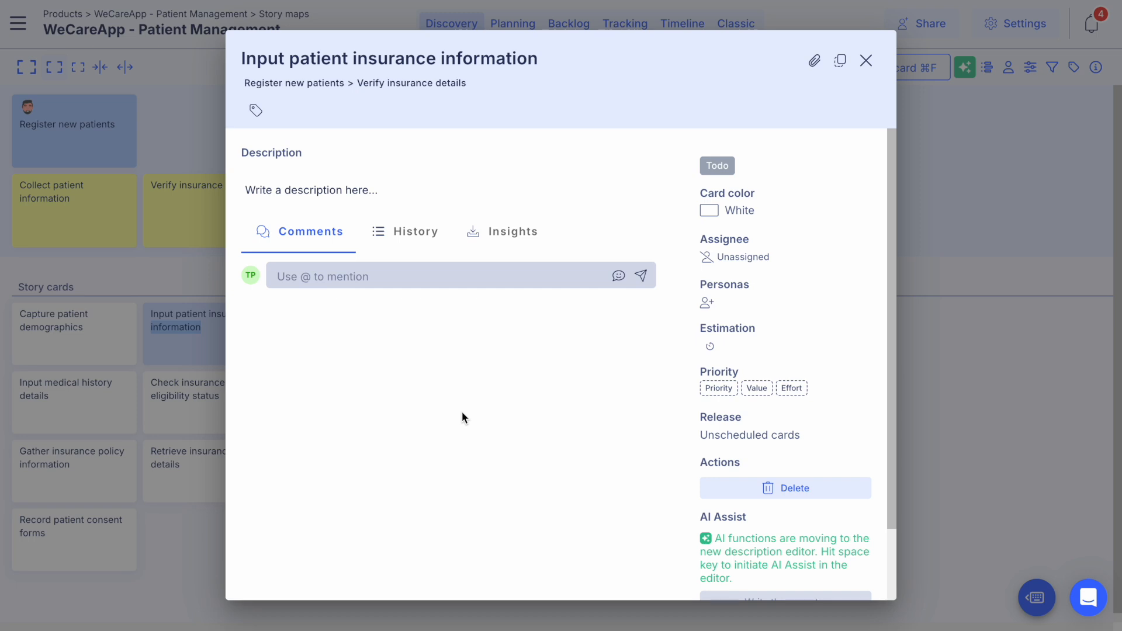
{"action": "left_click", "coordinate": [344, 191]}
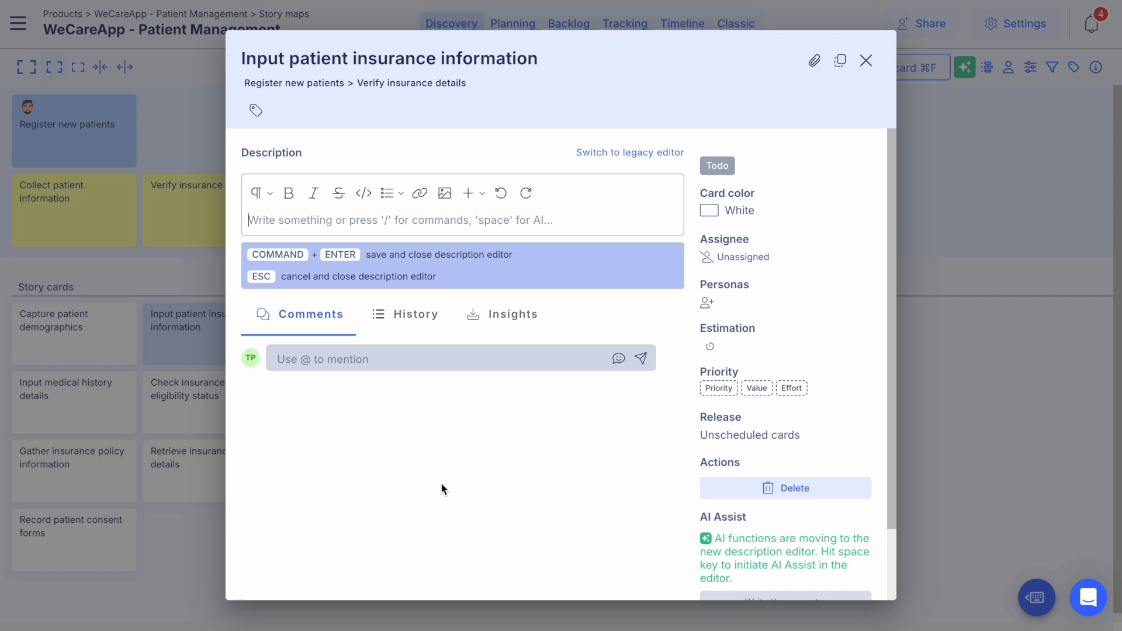
{"action": "key", "text": "space"}
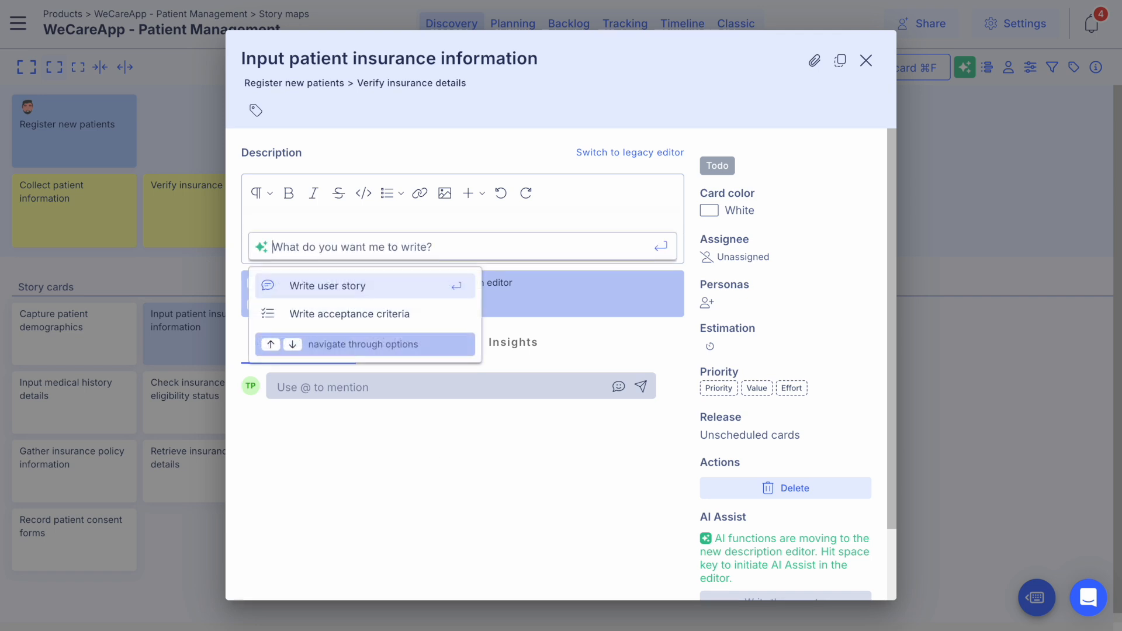
{"action": "left_click", "coordinate": [327, 286]}
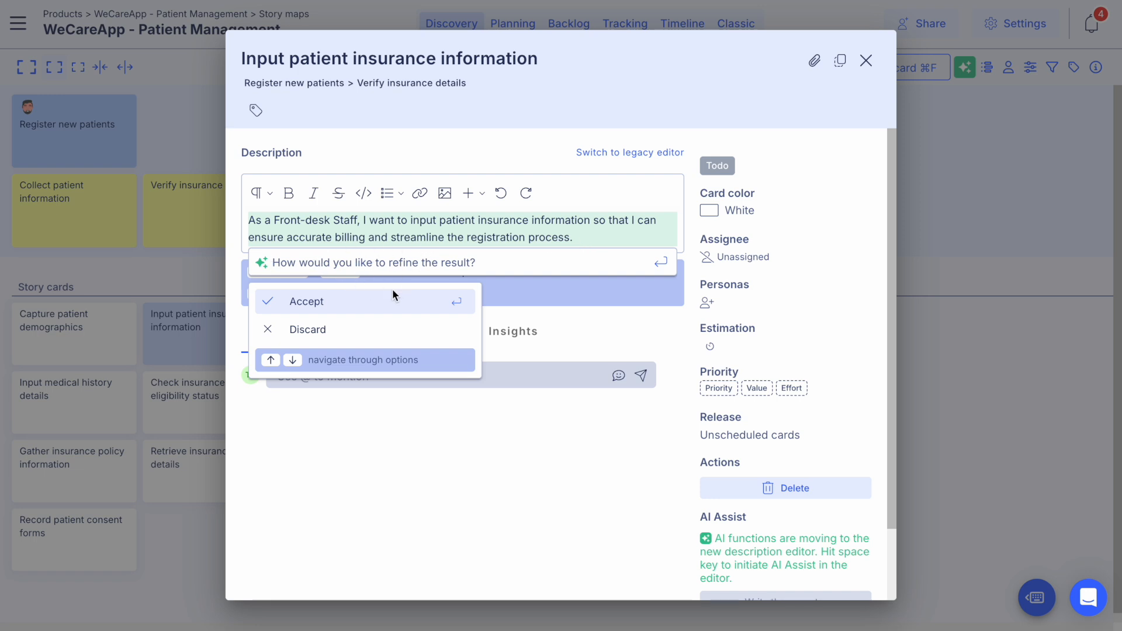
{"action": "left_click", "coordinate": [331, 301]}
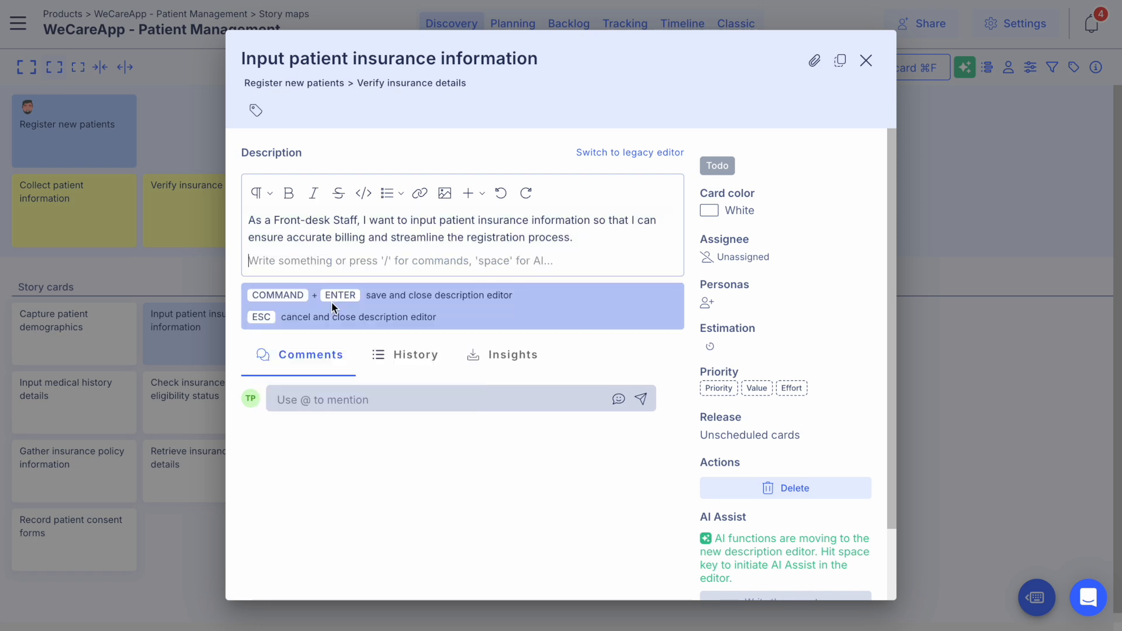
{"action": "left_click", "coordinate": [472, 517]}
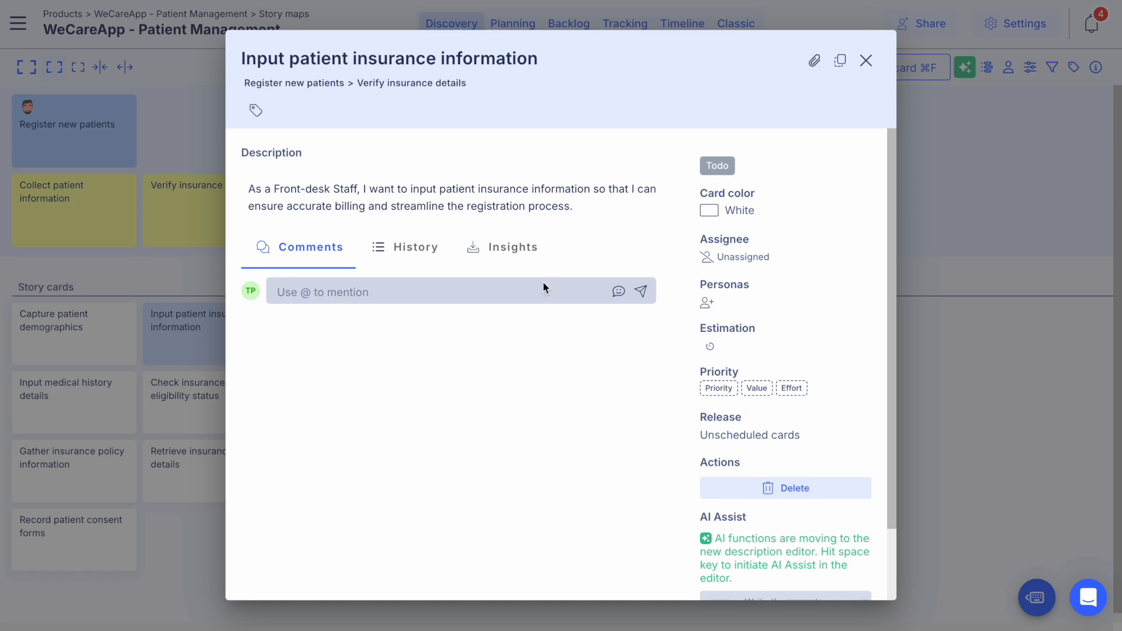
{"action": "left_click", "coordinate": [605, 196]}
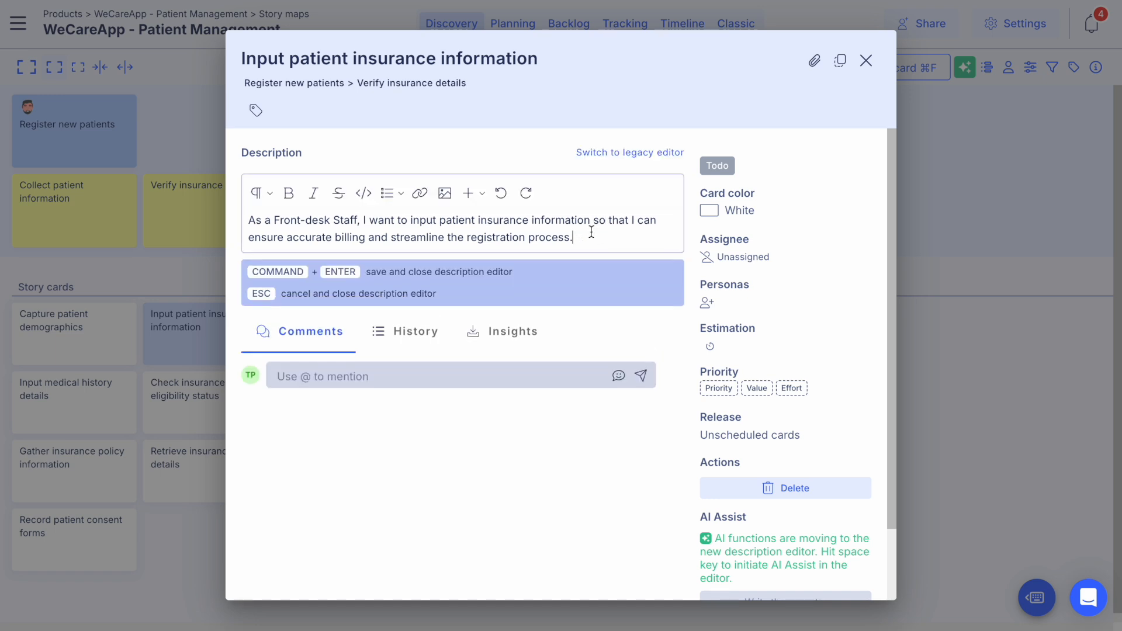
{"action": "key", "text": "Return"}
{"action": "key", "text": "space"}
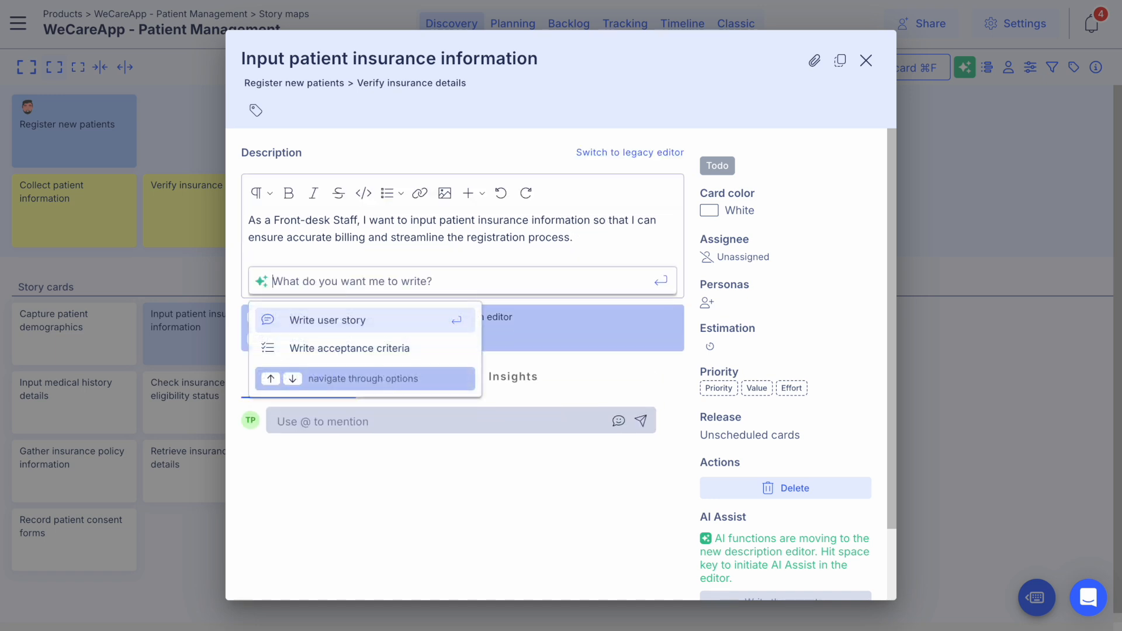
{"action": "left_click", "coordinate": [606, 526]}
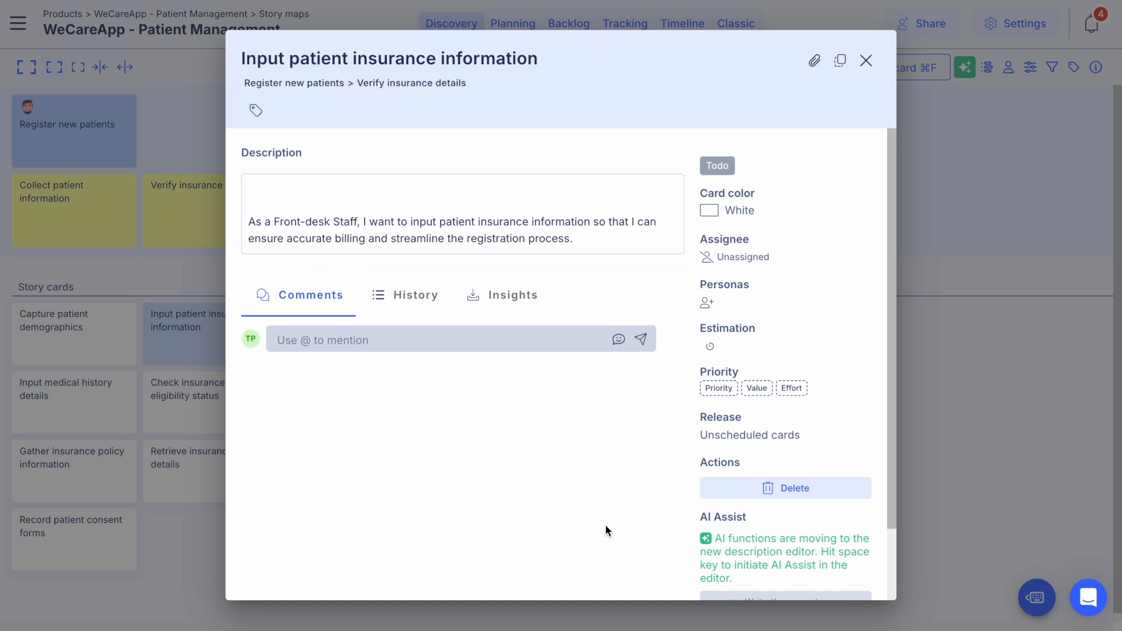
Step: Set the AI acceptance criteria template to the one grouping only technical and non-technical requirements
{"action": "left_click", "coordinate": [1076, 439]}
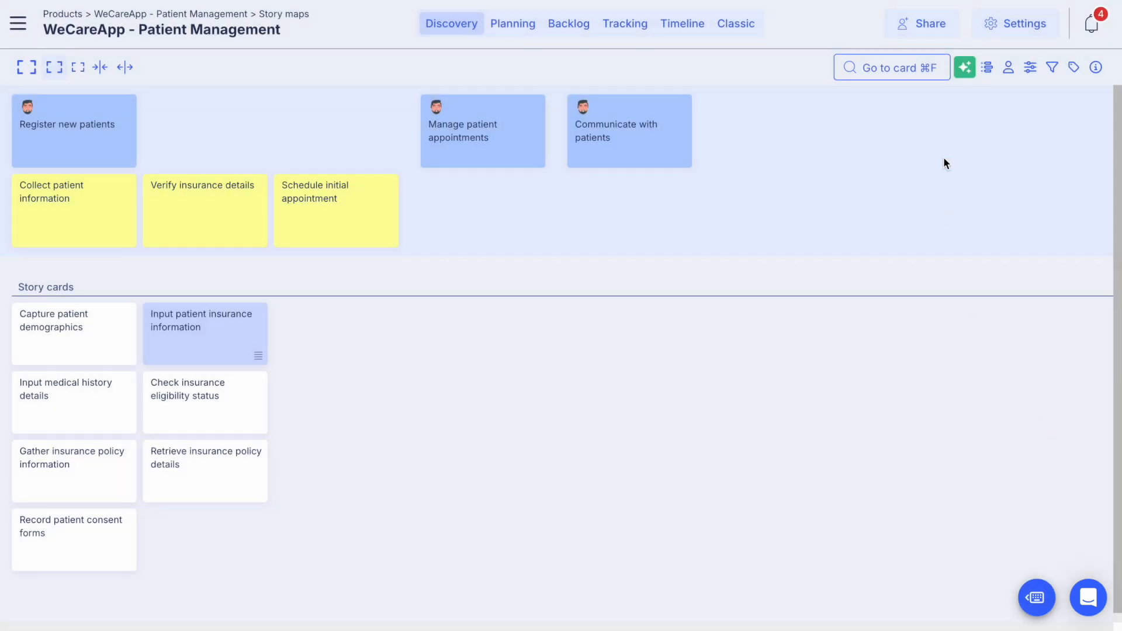
{"action": "left_click", "coordinate": [965, 67]}
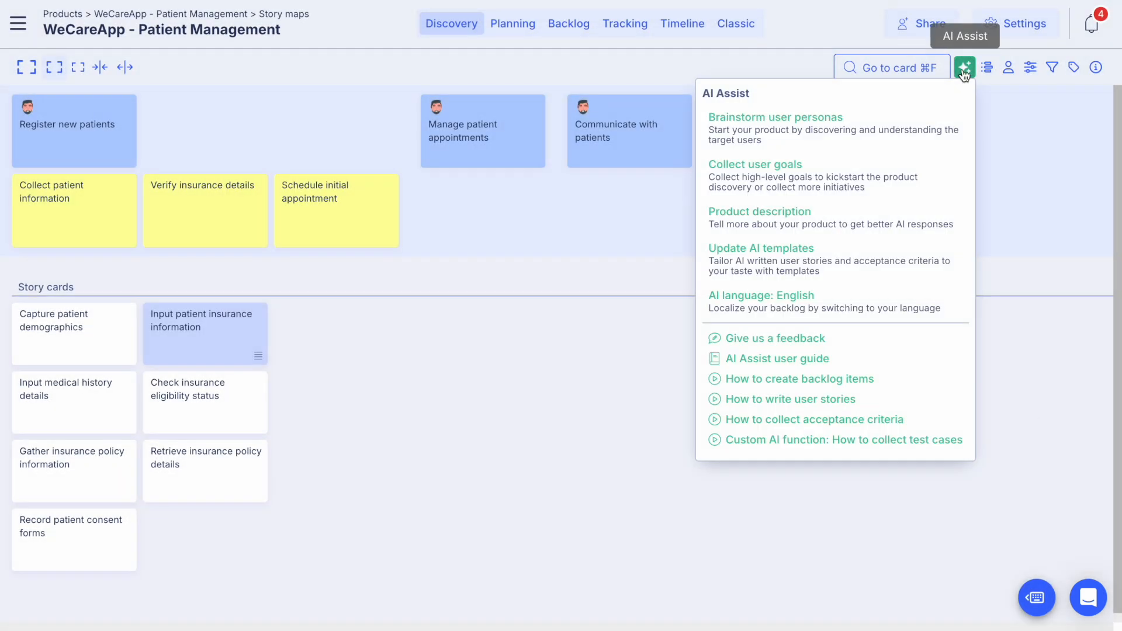
{"action": "left_click", "coordinate": [782, 268]}
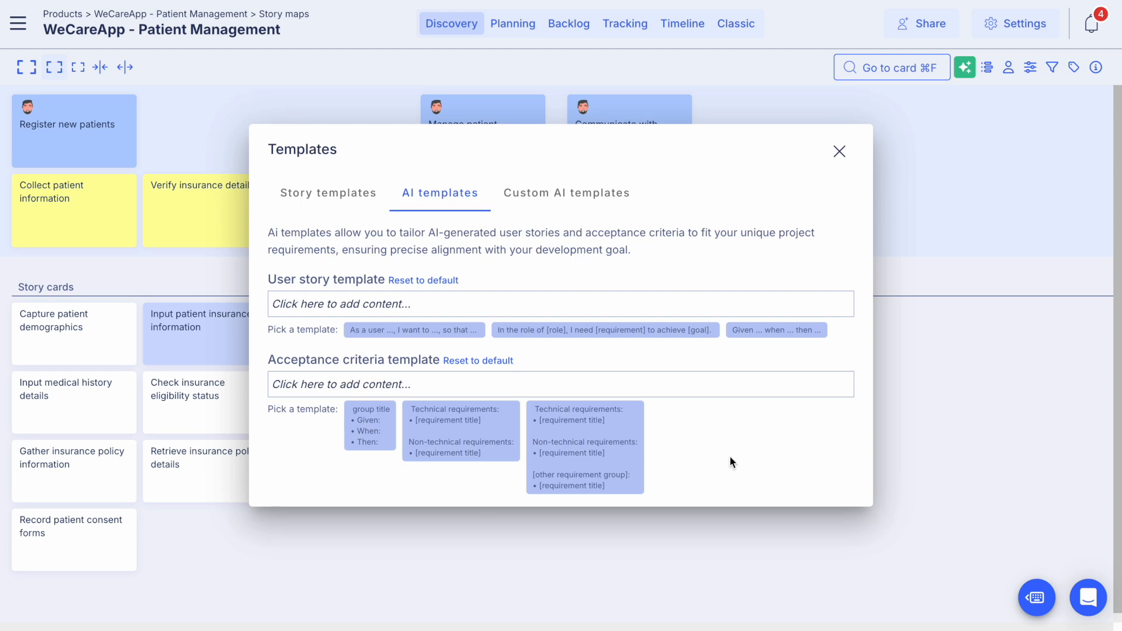
{"action": "left_click", "coordinate": [433, 446]}
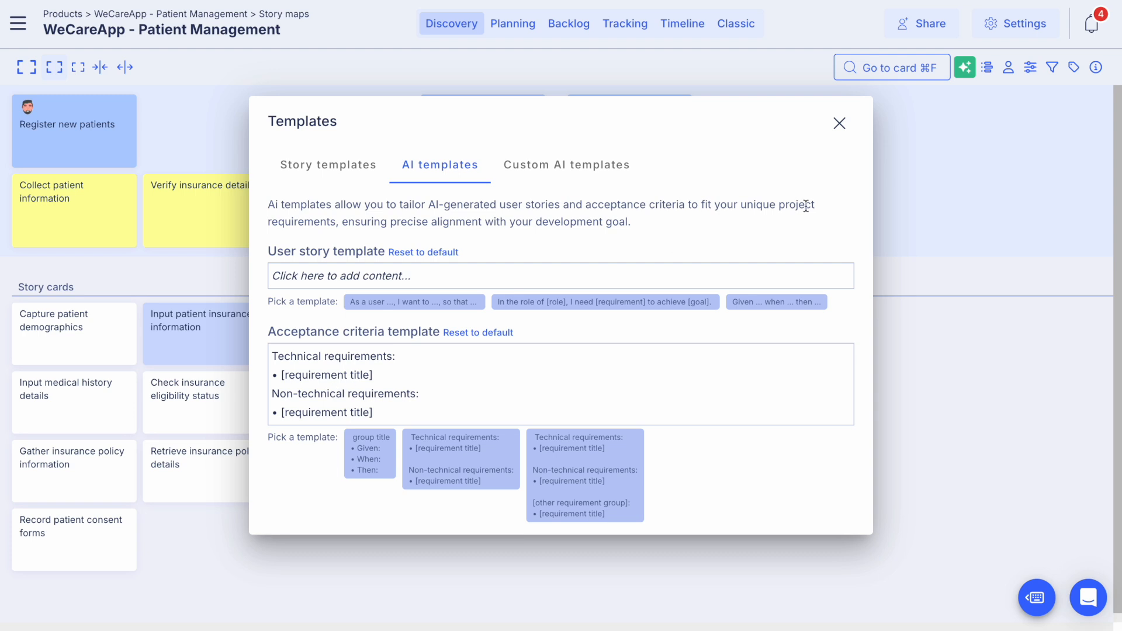
{"action": "left_click", "coordinate": [843, 132]}
Step: Generate AI acceptance criteria below the user story in the "Input patient insurance information" card, accept them and save the description
{"action": "left_click", "coordinate": [195, 345]}
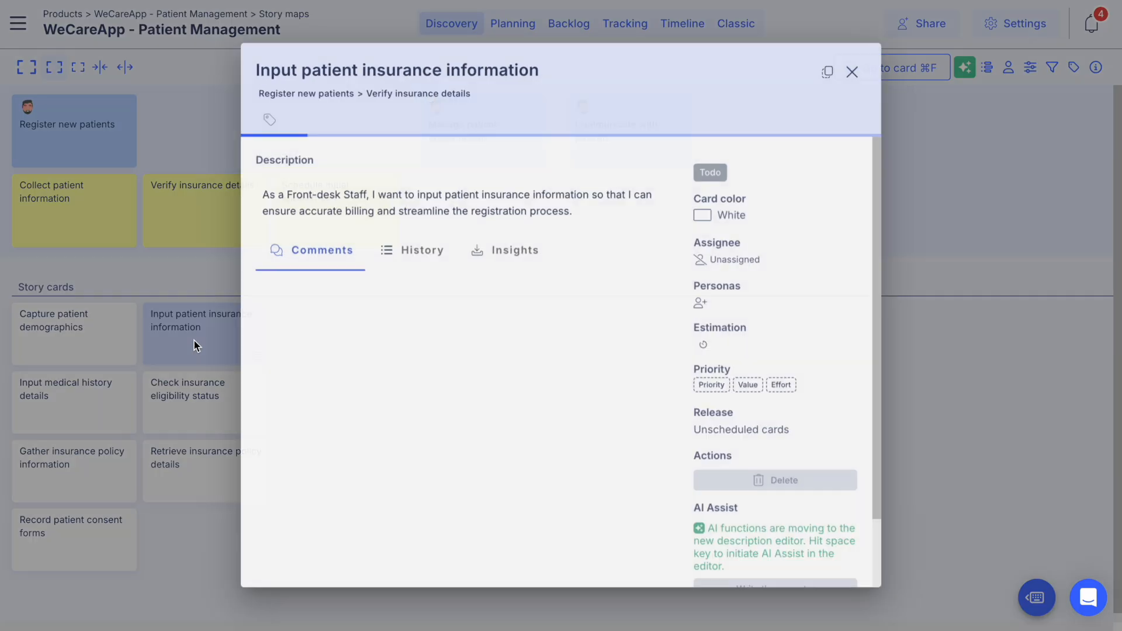
{"action": "left_click", "coordinate": [585, 209]}
{"action": "key", "text": "Return"}
{"action": "key", "text": "space"}
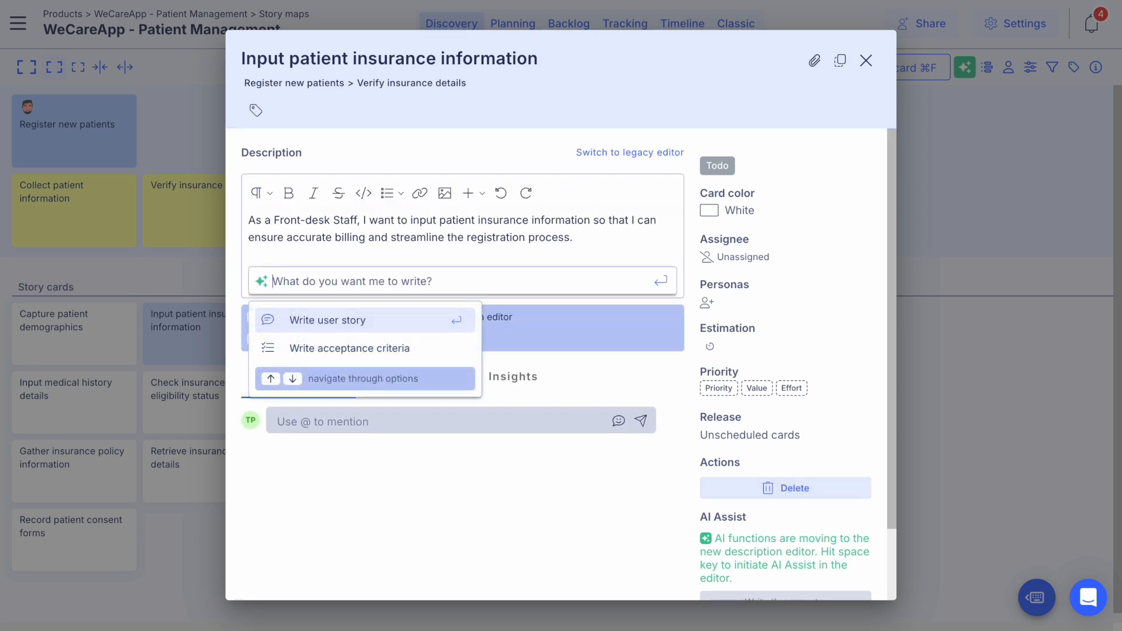
{"action": "left_click", "coordinate": [353, 350]}
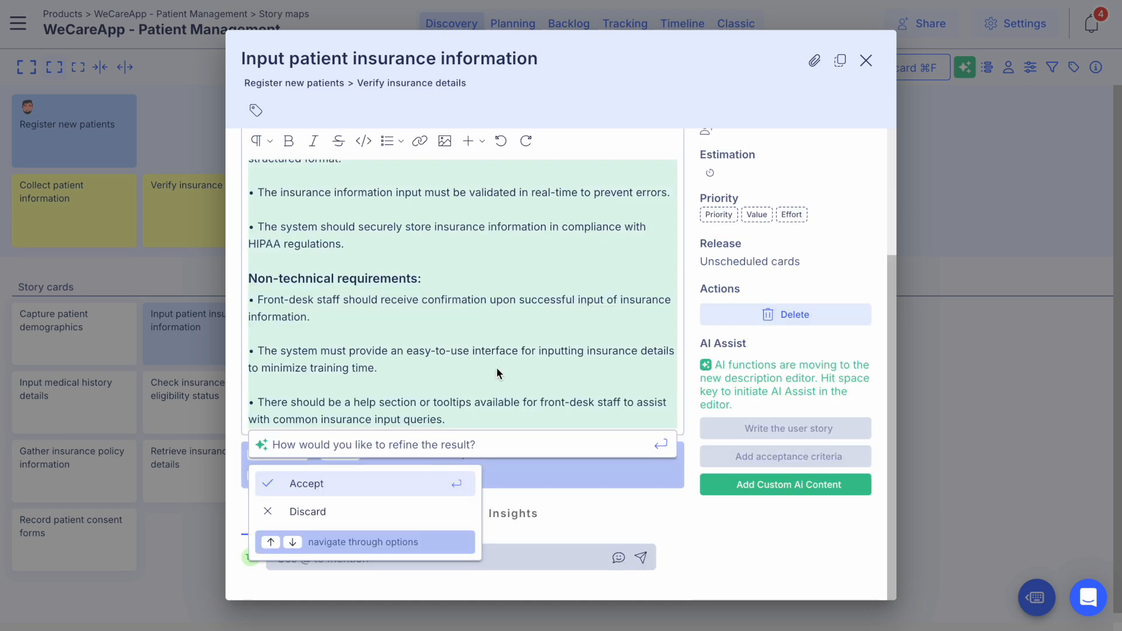
{"action": "scroll", "coordinate": [473, 295], "scroll_direction": "up", "scroll_amount": 3}
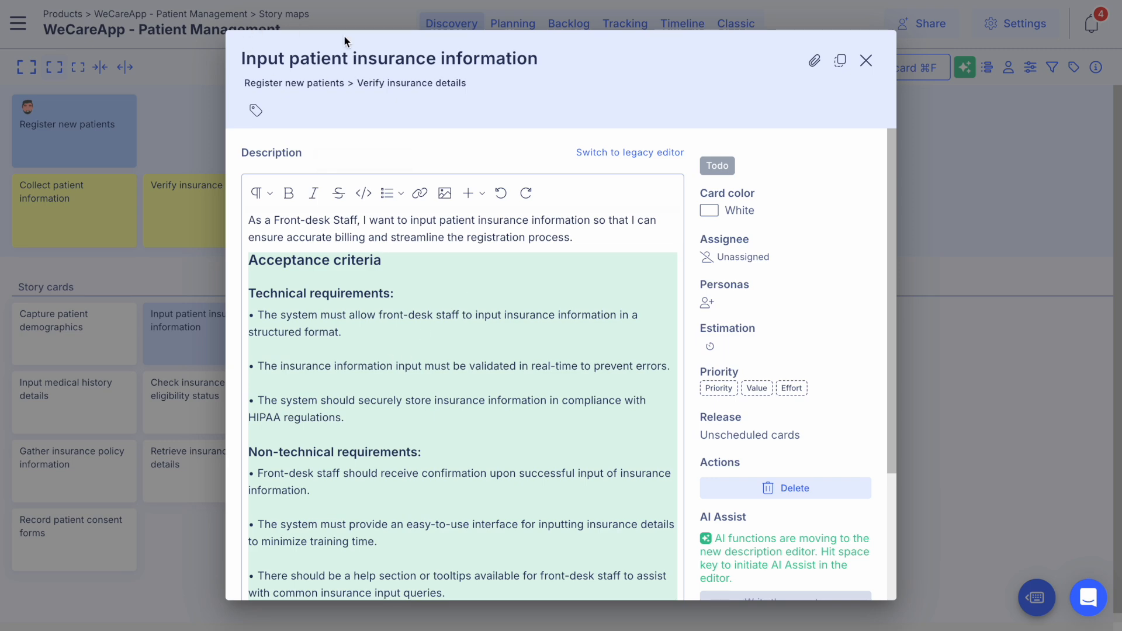
{"action": "scroll", "coordinate": [397, 446], "scroll_direction": "down", "scroll_amount": 3}
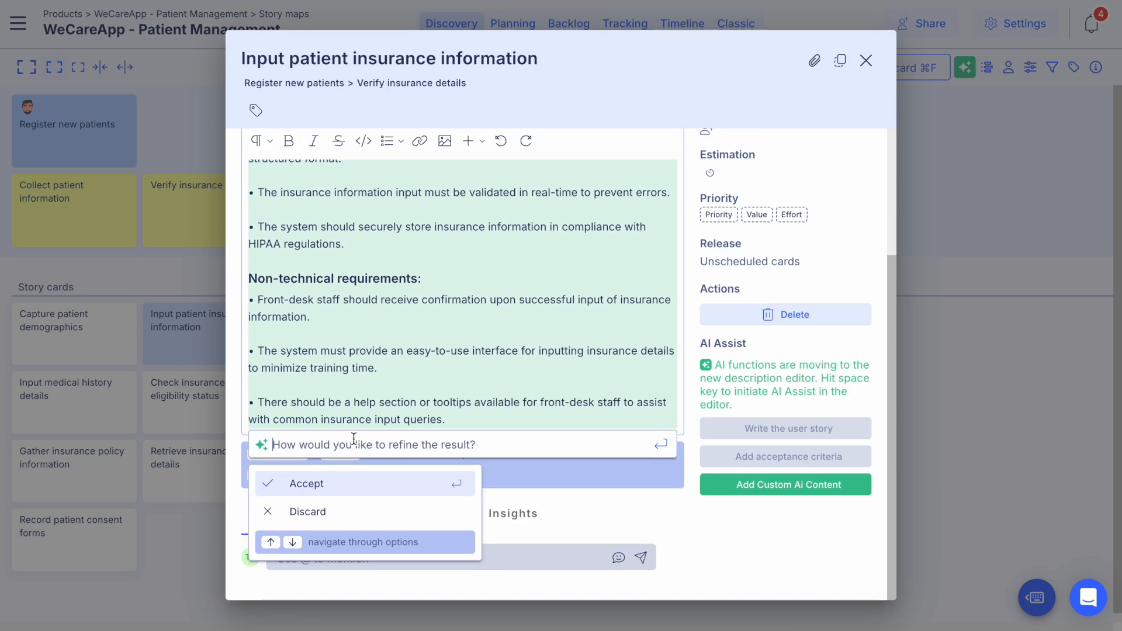
{"action": "left_click", "coordinate": [340, 493]}
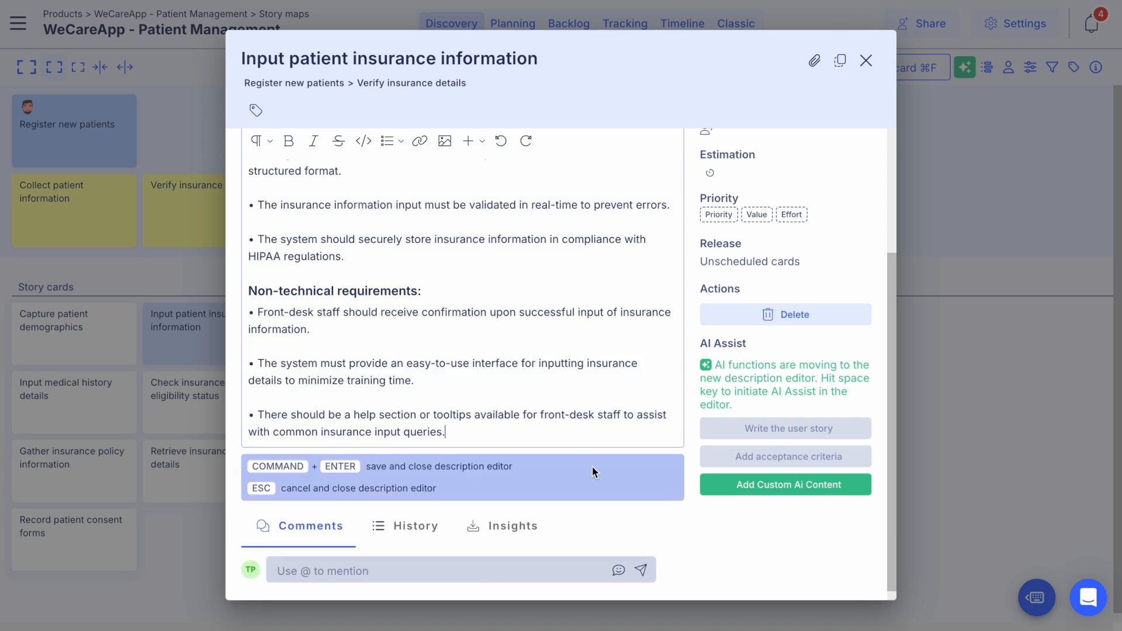
{"action": "left_click", "coordinate": [639, 84]}
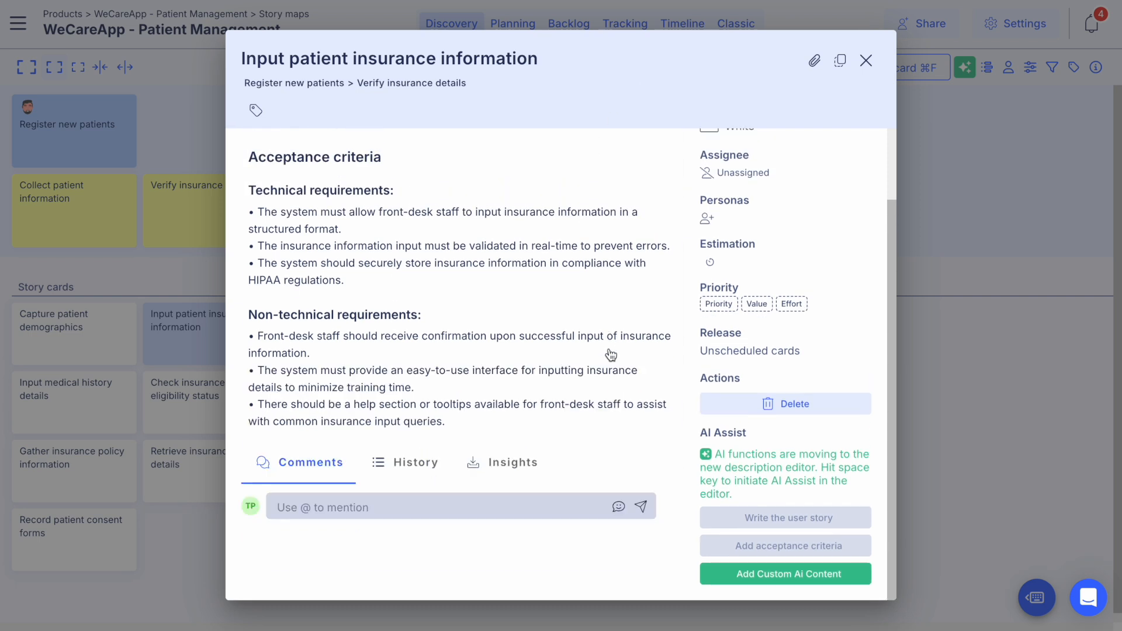
Step: Create and save a custom AI template from the "Collect subtasks" example
{"action": "scroll", "coordinate": [457, 357], "scroll_direction": "up", "scroll_amount": 3}
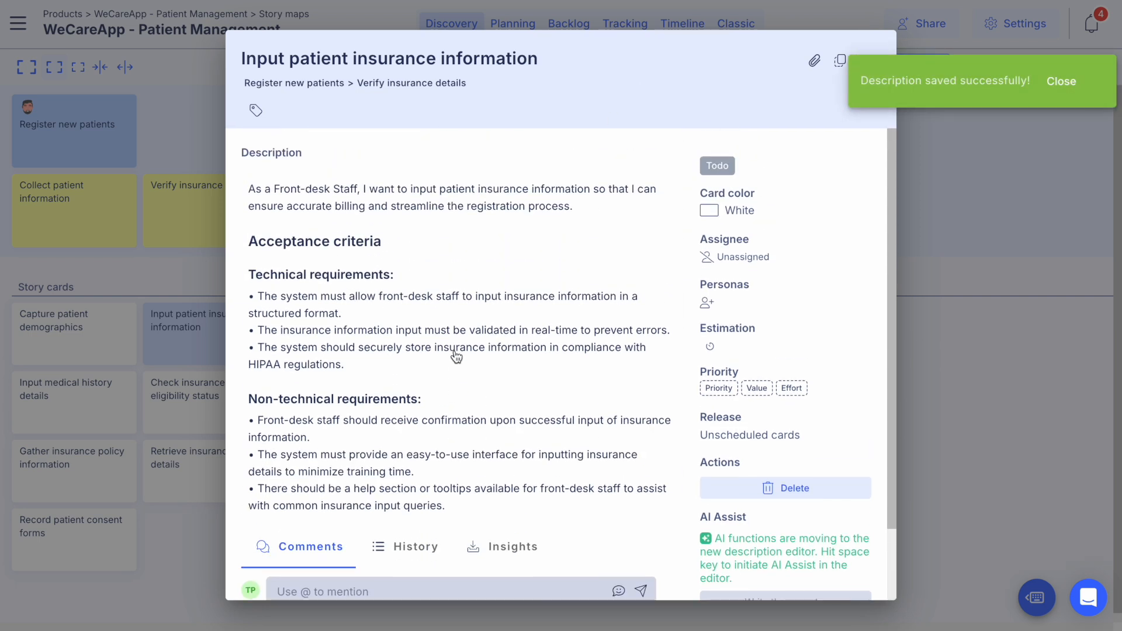
{"action": "scroll", "coordinate": [456, 357], "scroll_direction": "down", "scroll_amount": 2}
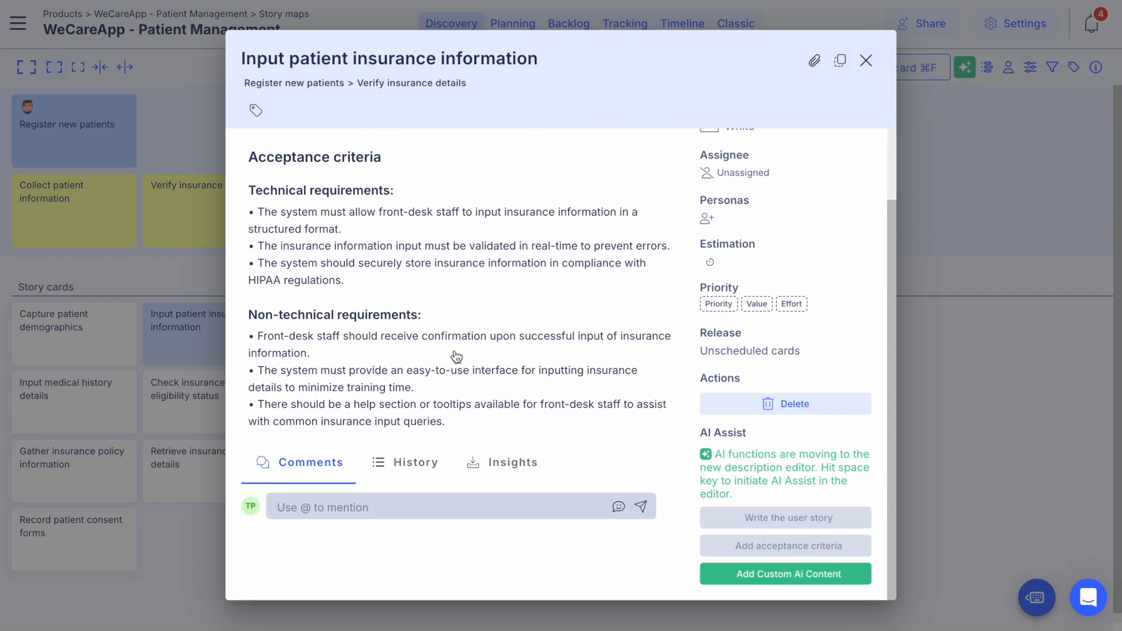
{"action": "scroll", "coordinate": [534, 306], "scroll_direction": "up", "scroll_amount": 2}
{"action": "scroll", "coordinate": [538, 307], "scroll_direction": "down", "scroll_amount": 2}
{"action": "scroll", "coordinate": [538, 365], "scroll_direction": "up", "scroll_amount": 2}
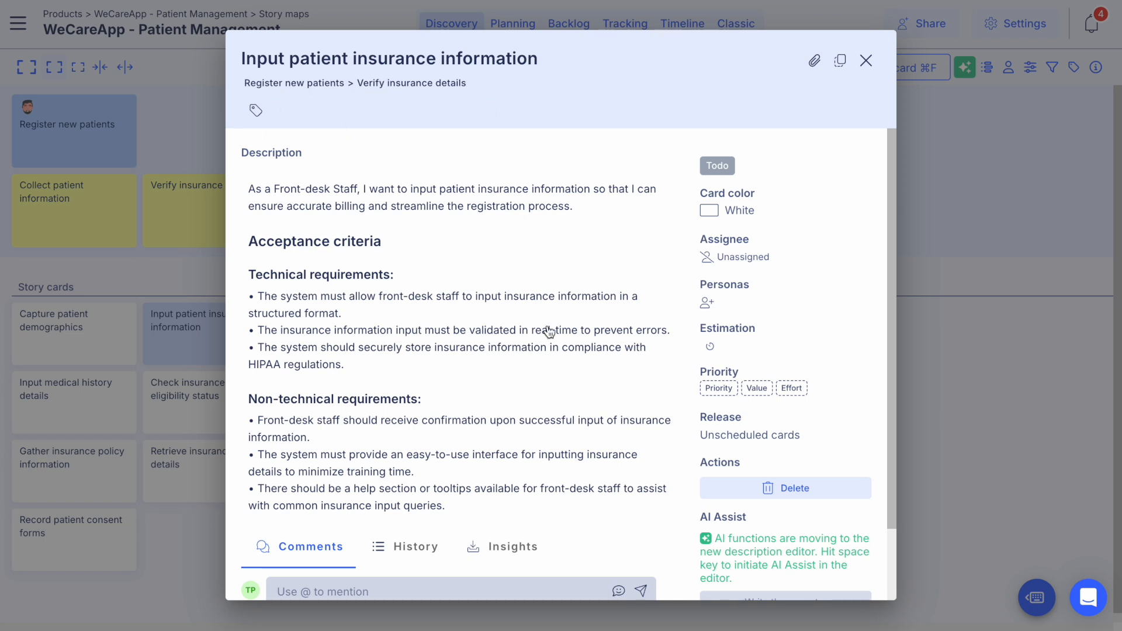
{"action": "scroll", "coordinate": [575, 356], "scroll_direction": "down", "scroll_amount": 2}
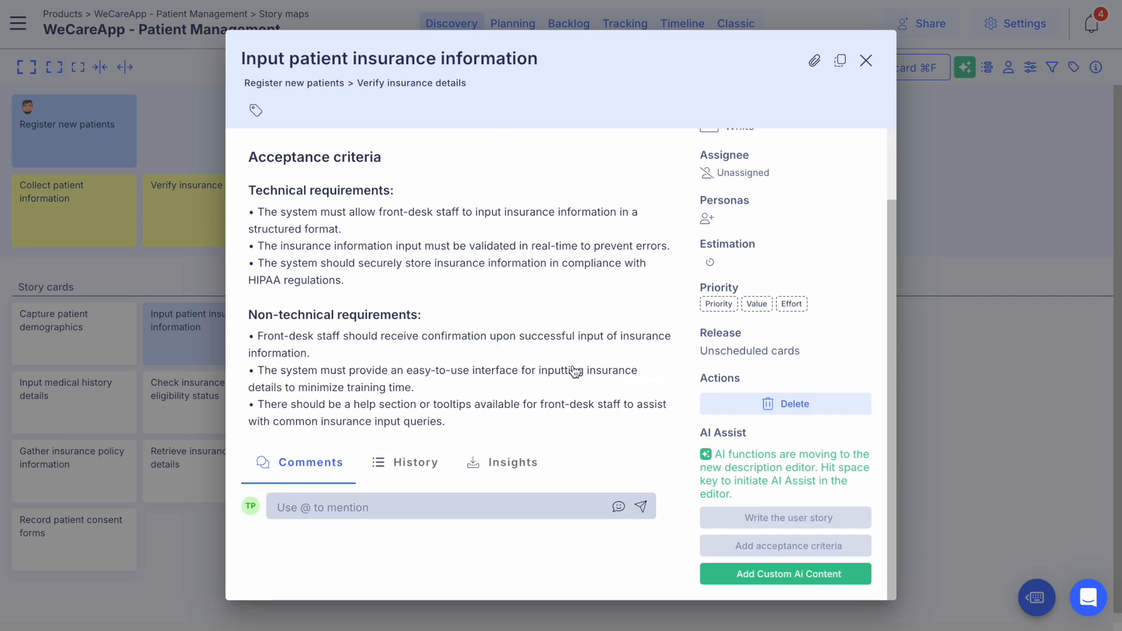
{"action": "left_click", "coordinate": [805, 579]}
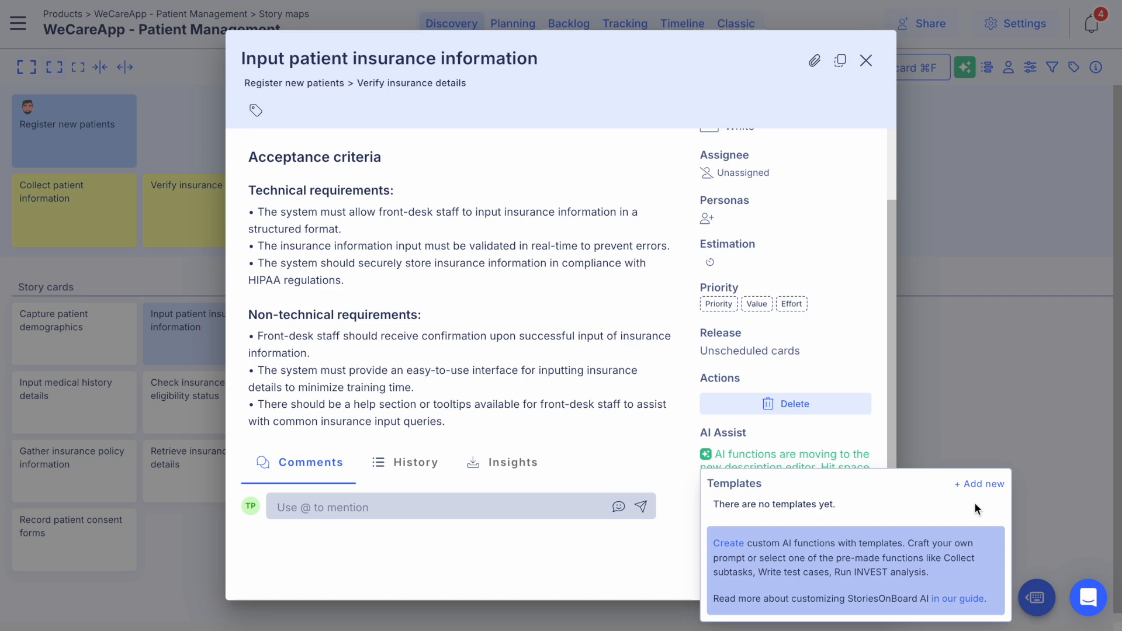
{"action": "left_click", "coordinate": [984, 484]}
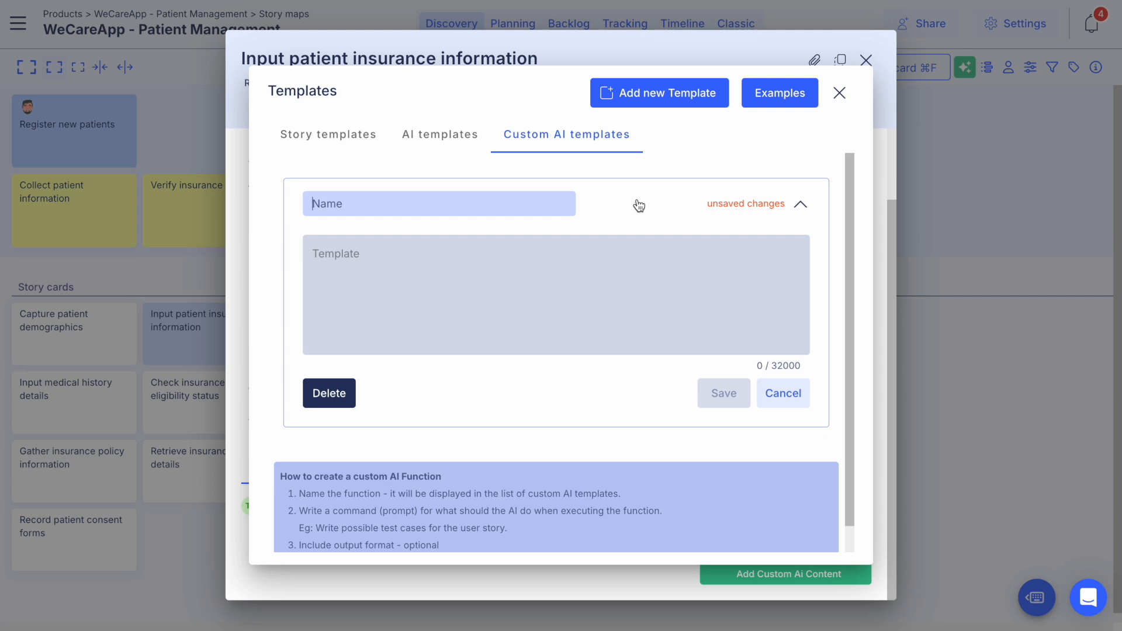
{"action": "left_click", "coordinate": [781, 94]}
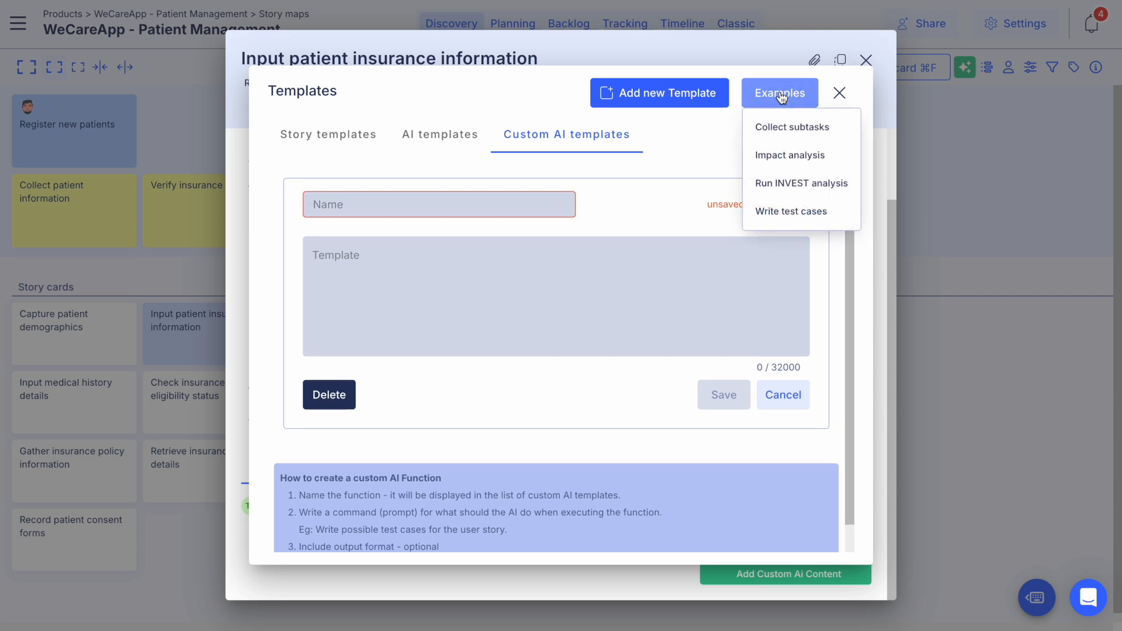
{"action": "left_click", "coordinate": [800, 134]}
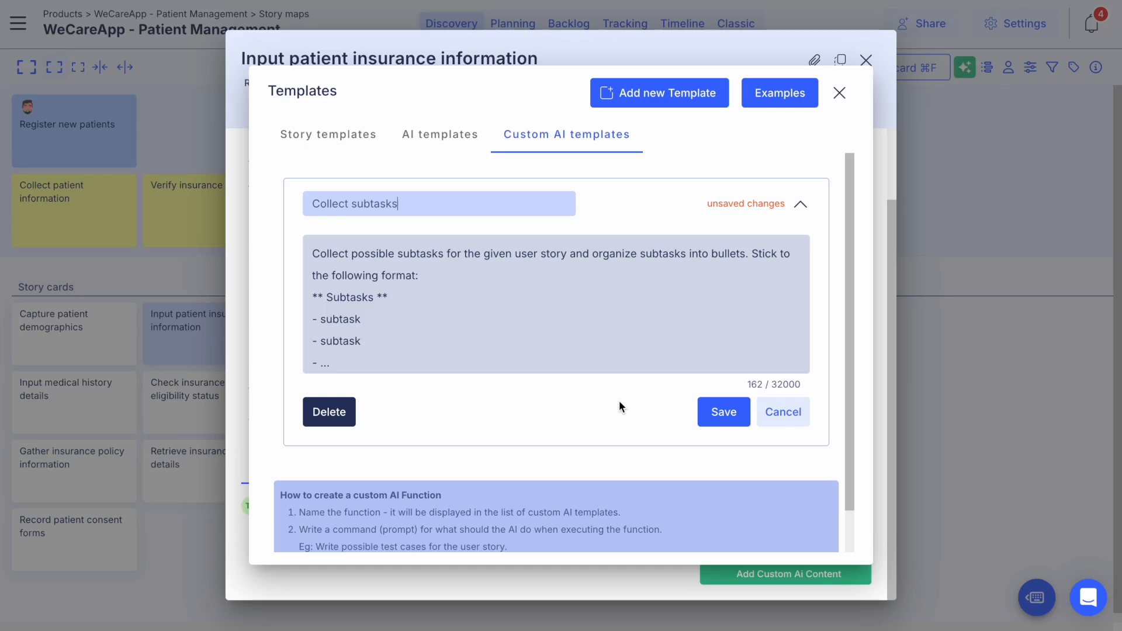
{"action": "left_click", "coordinate": [739, 420]}
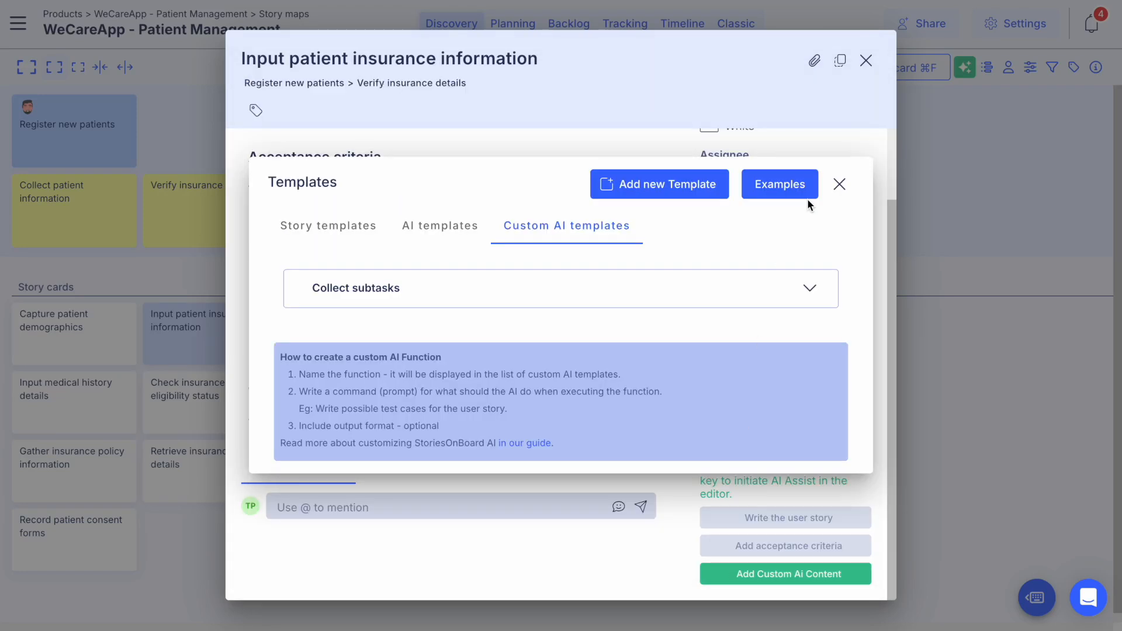
{"action": "left_click", "coordinate": [840, 184]}
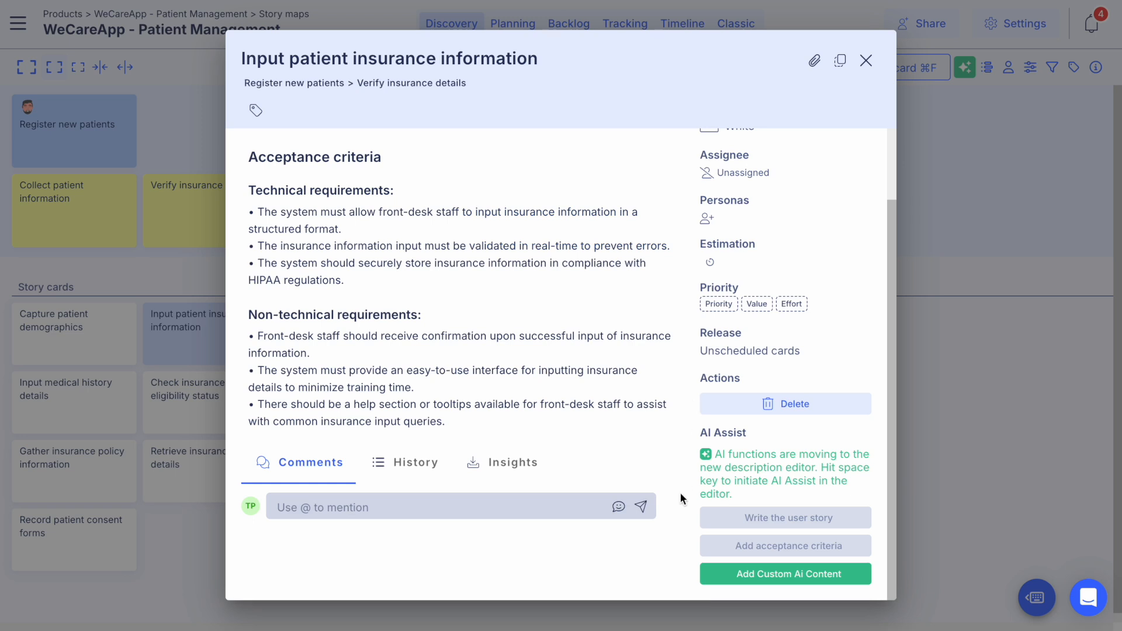
Step: Run the "Collect subtasks" template on the "Input patient insurance information" card and add the generated subtasks to its description
{"action": "left_click", "coordinate": [728, 574]}
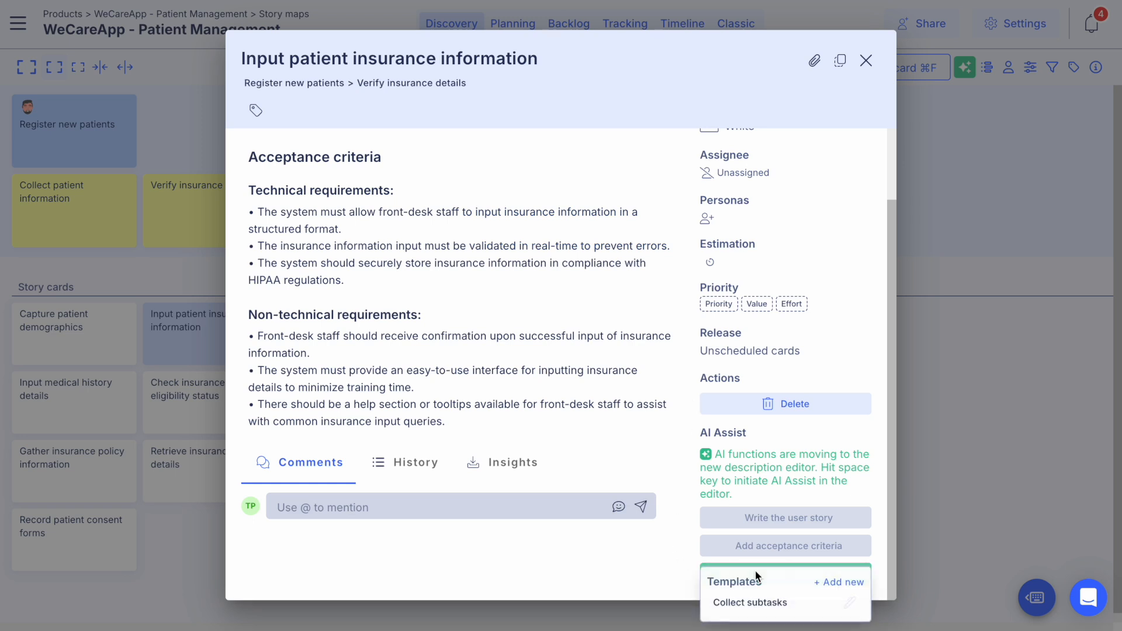
{"action": "left_click", "coordinate": [742, 603]}
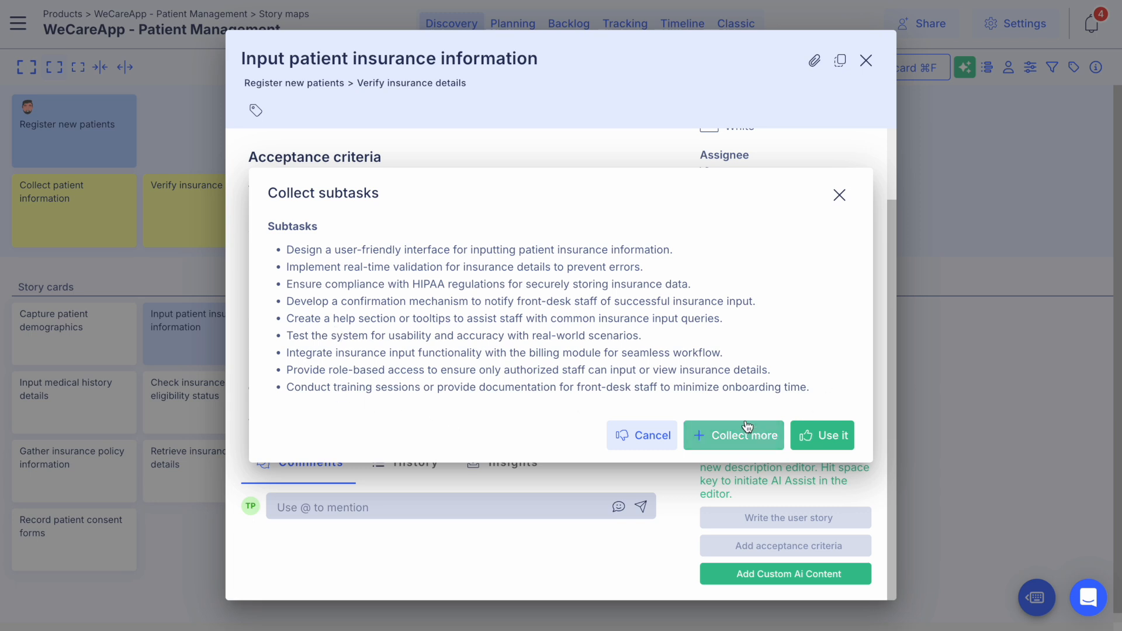
{"action": "left_click", "coordinate": [827, 435]}
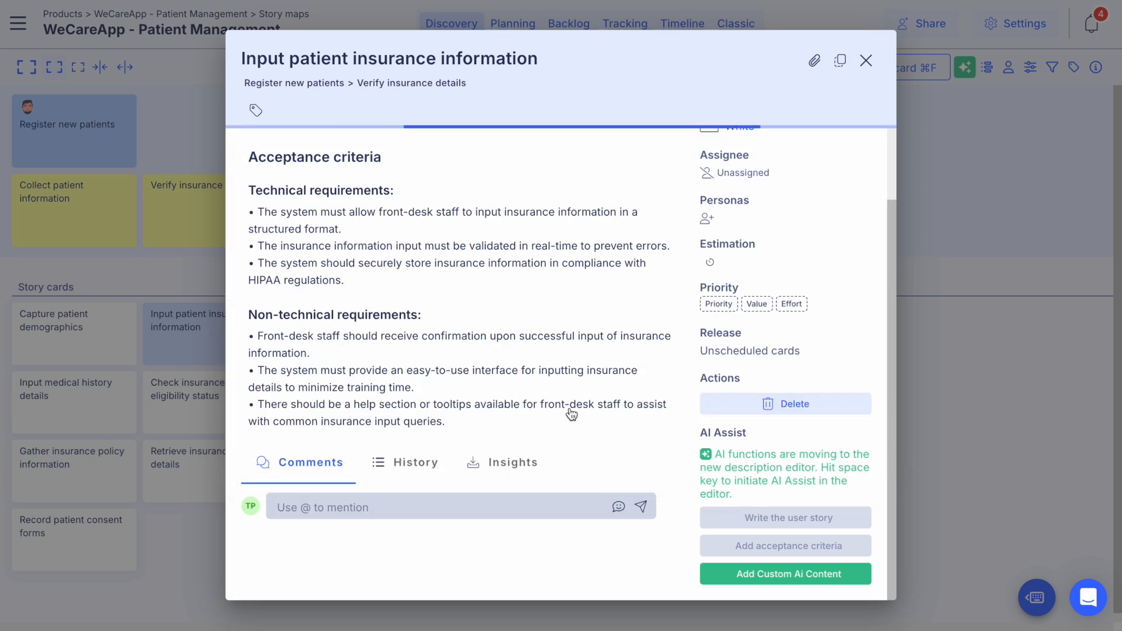
{"action": "scroll", "coordinate": [571, 414], "scroll_direction": "down", "scroll_amount": 5}
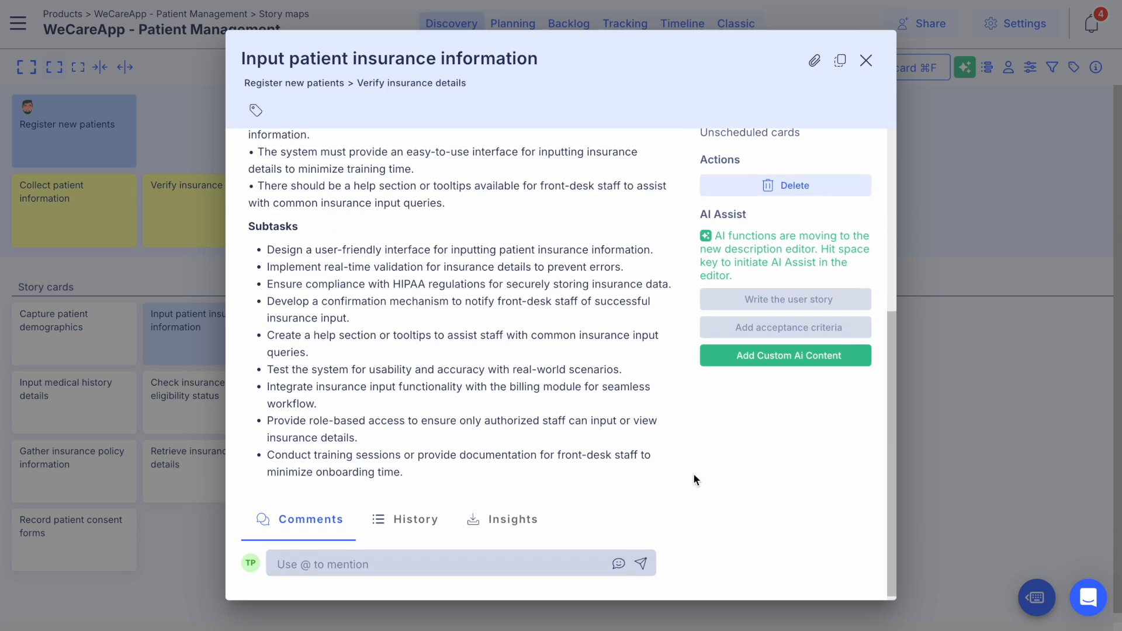
Step: Create and save a custom AI template named "Test case" with the prompt for test cases with ID, title, precondition, 3-5 test steps, expected result and postcondition
{"action": "left_click", "coordinate": [790, 360]}
{"action": "left_click", "coordinate": [837, 381]}
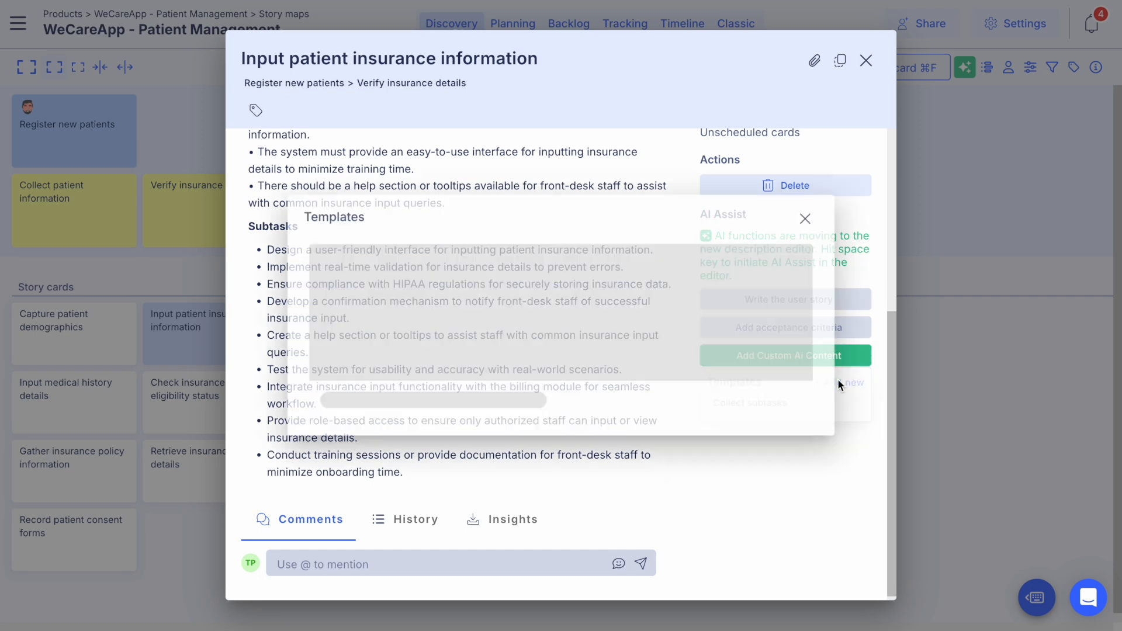
{"action": "left_click", "coordinate": [421, 204]}
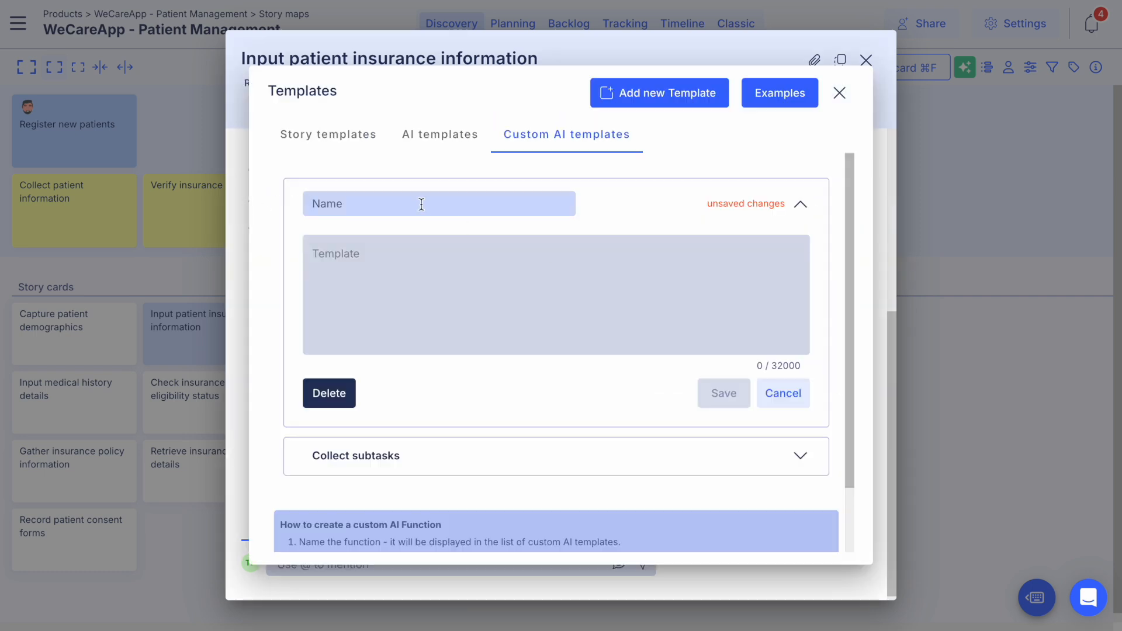
{"action": "type", "text": "Test case"}
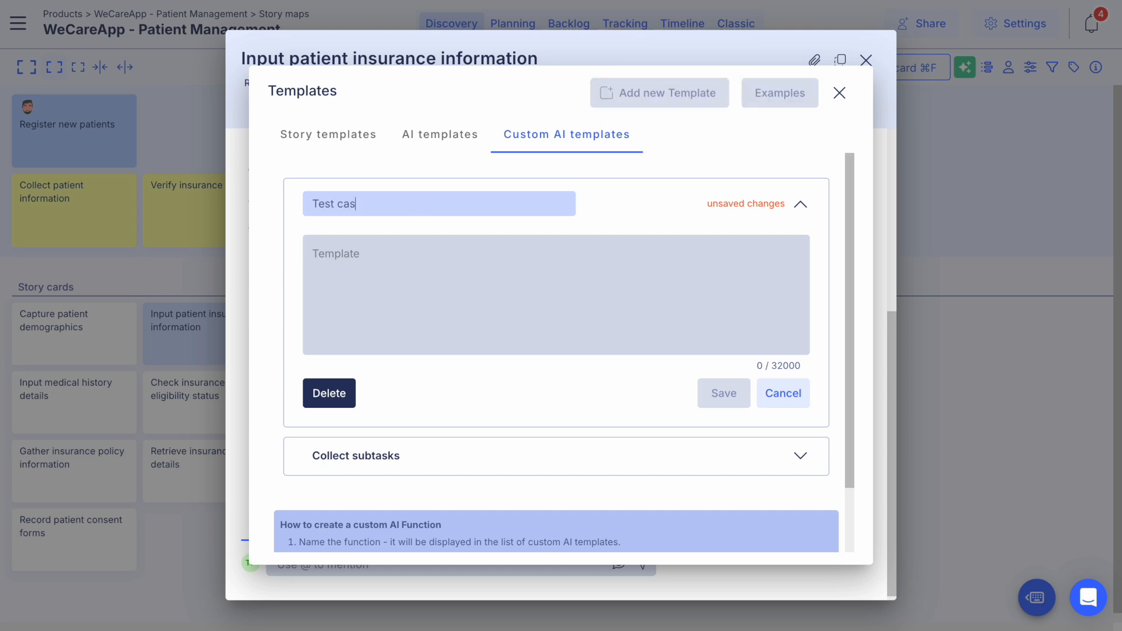
{"action": "left_click", "coordinate": [412, 268]}
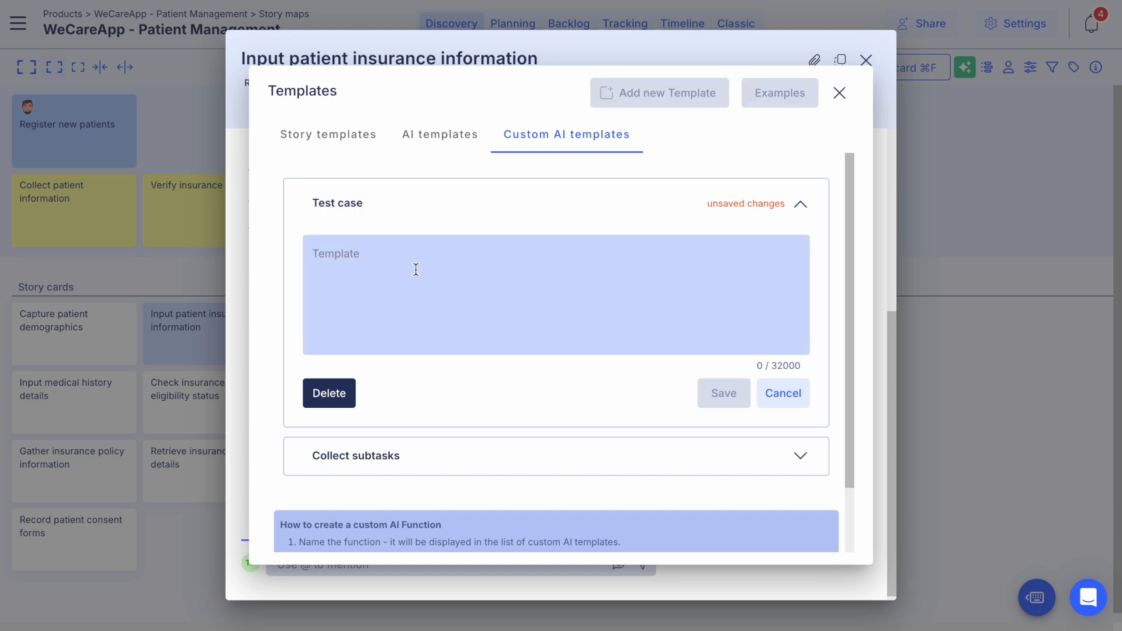
{"action": "key", "text": "ctrl+v"}
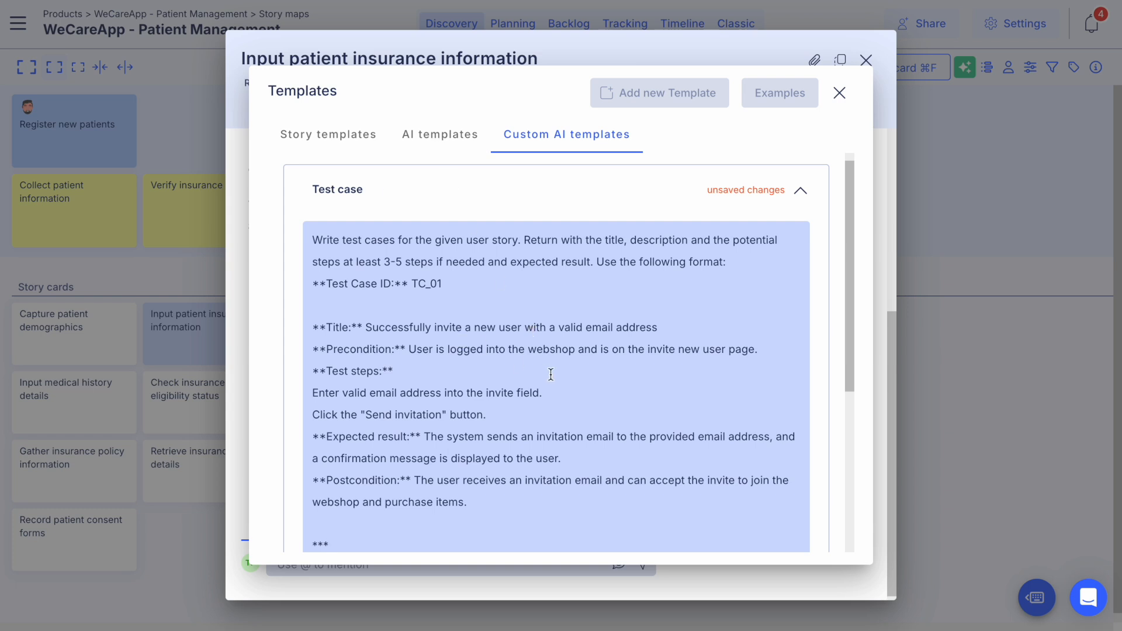
{"action": "scroll", "coordinate": [551, 374], "scroll_direction": "down", "scroll_amount": 1}
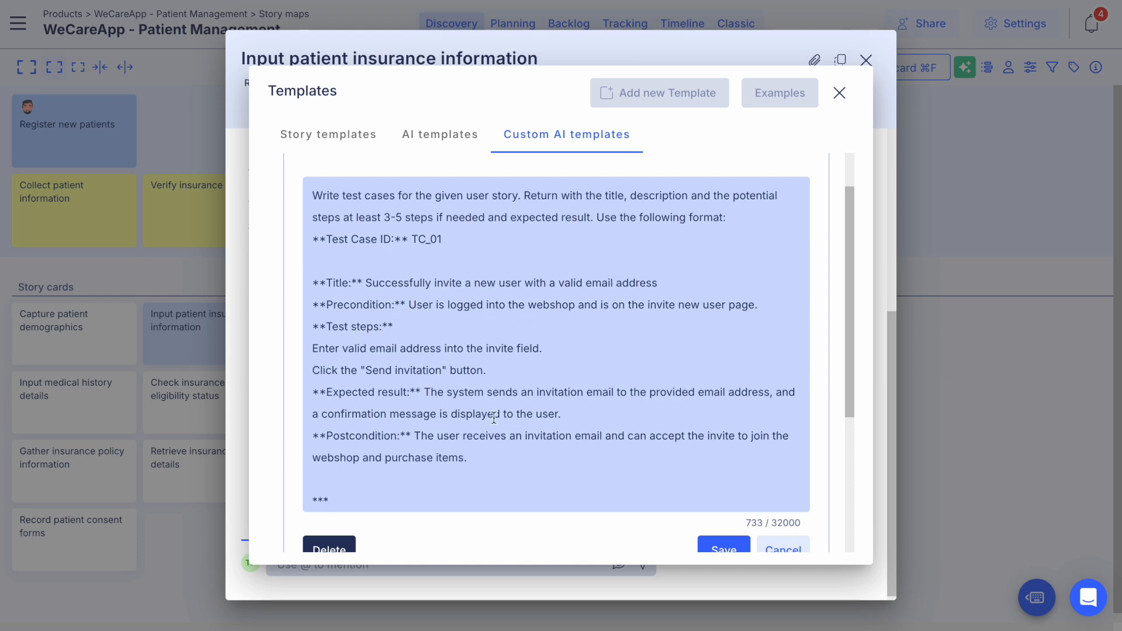
{"action": "left_click", "coordinate": [714, 545]}
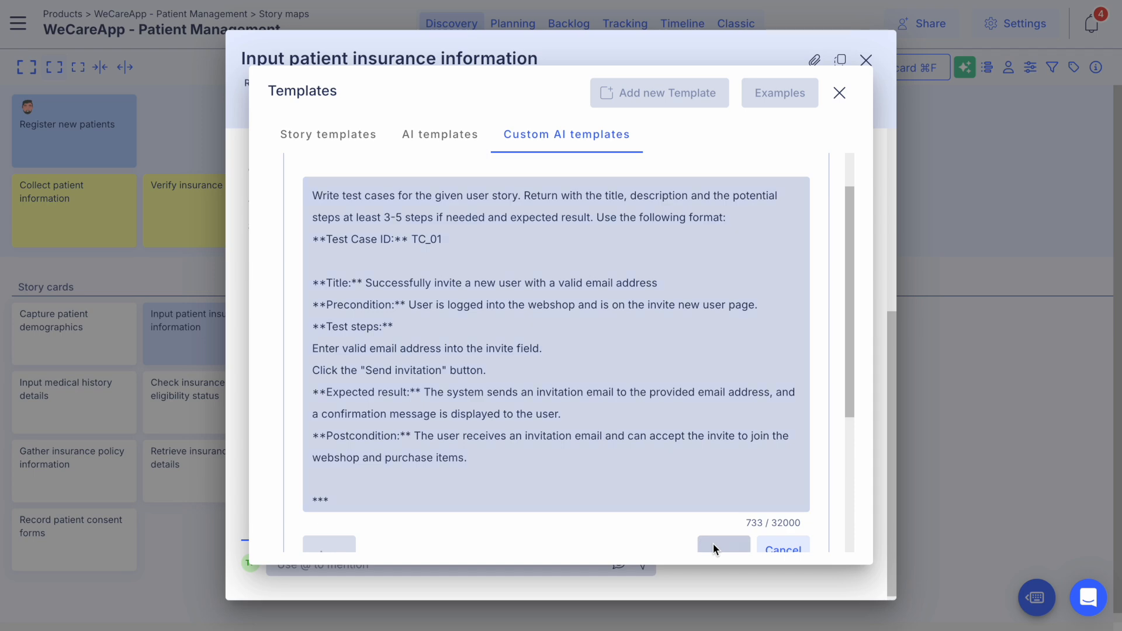
{"action": "left_click", "coordinate": [839, 160]}
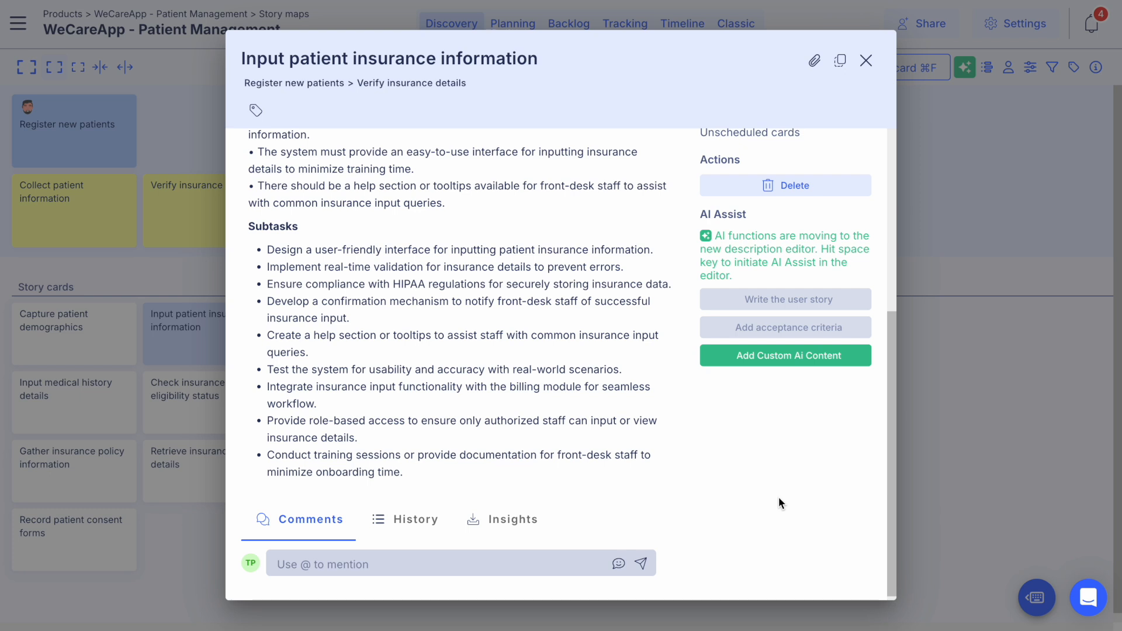
Step: Run the "Test case" template on the "Input patient insurance information" card, add the generated test cases to its description and review them
{"action": "left_click", "coordinate": [784, 358]}
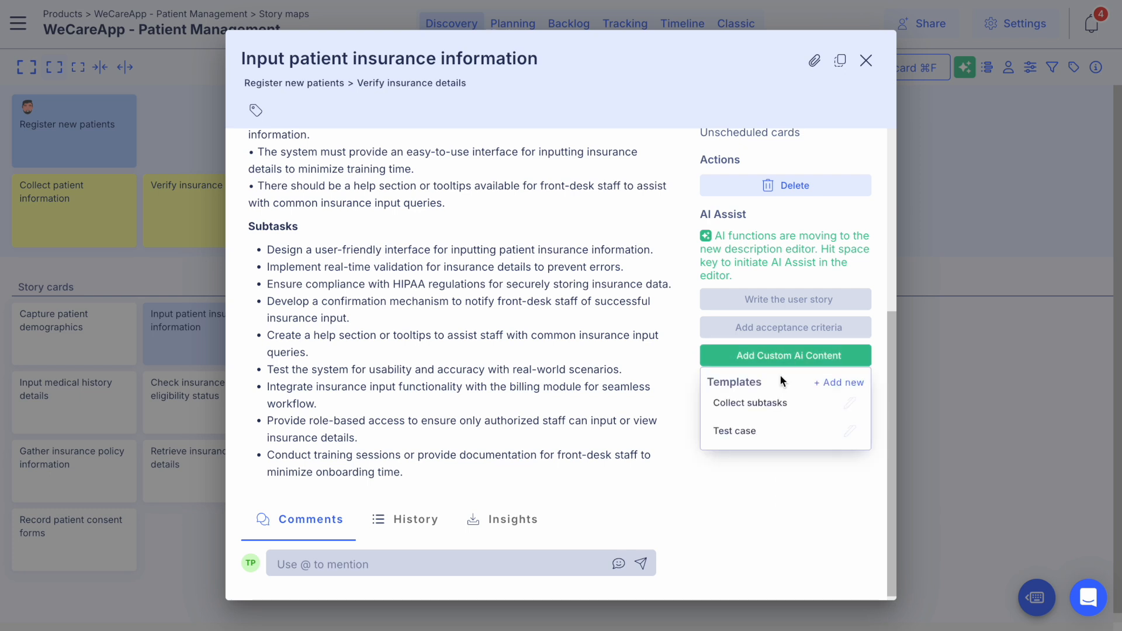
{"action": "left_click", "coordinate": [767, 430]}
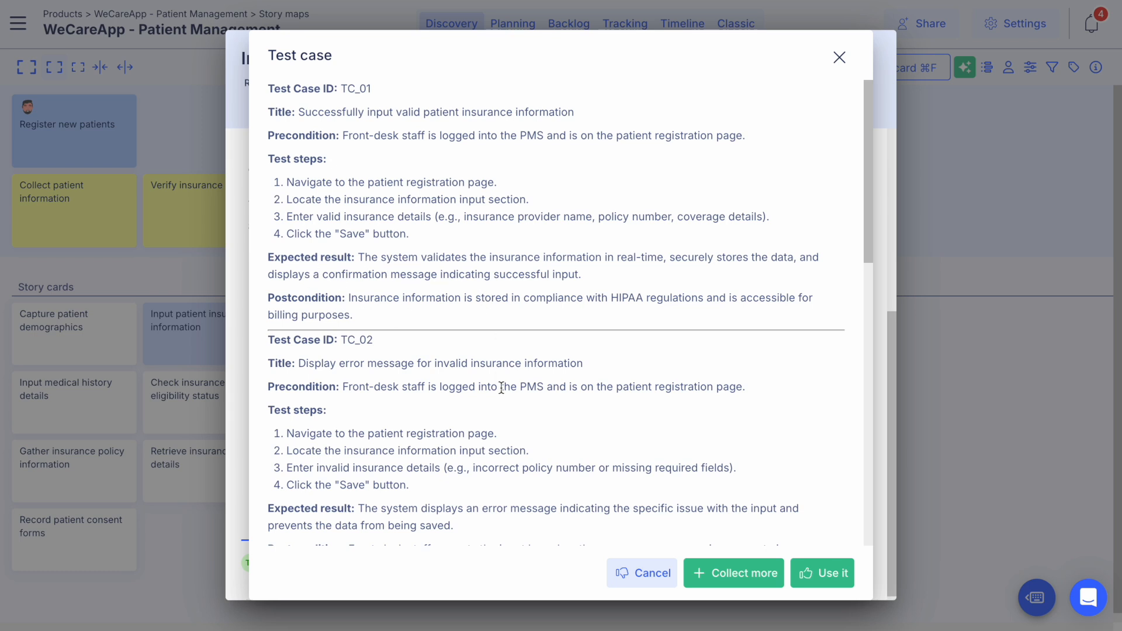
{"action": "scroll", "coordinate": [501, 389], "scroll_direction": "down", "scroll_amount": 5}
{"action": "scroll", "coordinate": [500, 390], "scroll_direction": "down", "scroll_amount": 6}
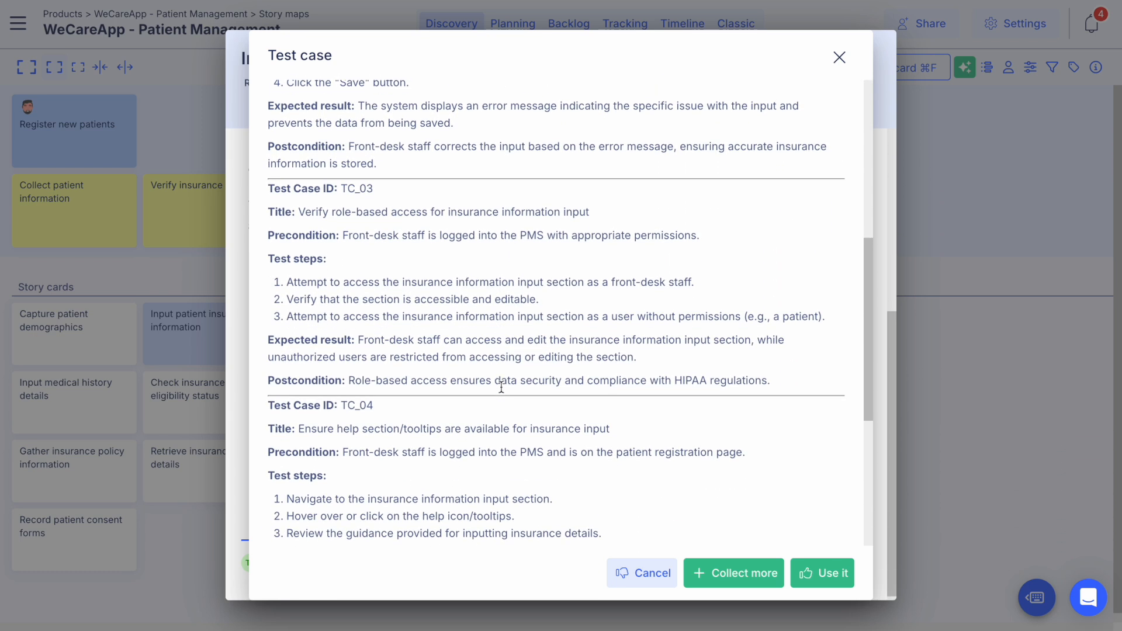
{"action": "scroll", "coordinate": [500, 387], "scroll_direction": "down", "scroll_amount": 2}
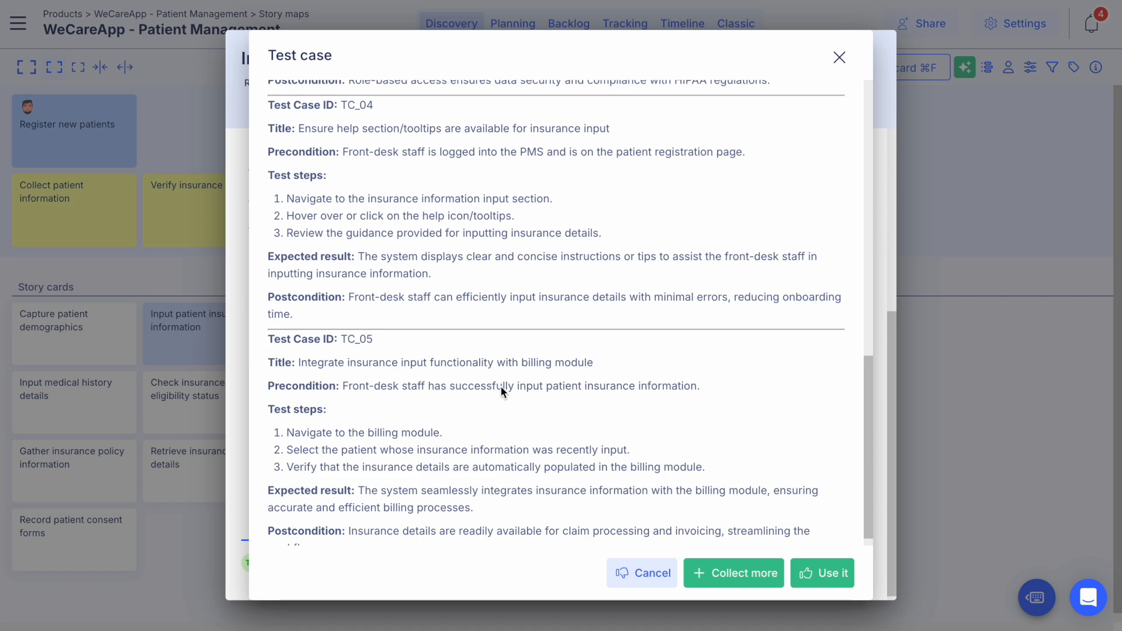
{"action": "left_click", "coordinate": [708, 576]}
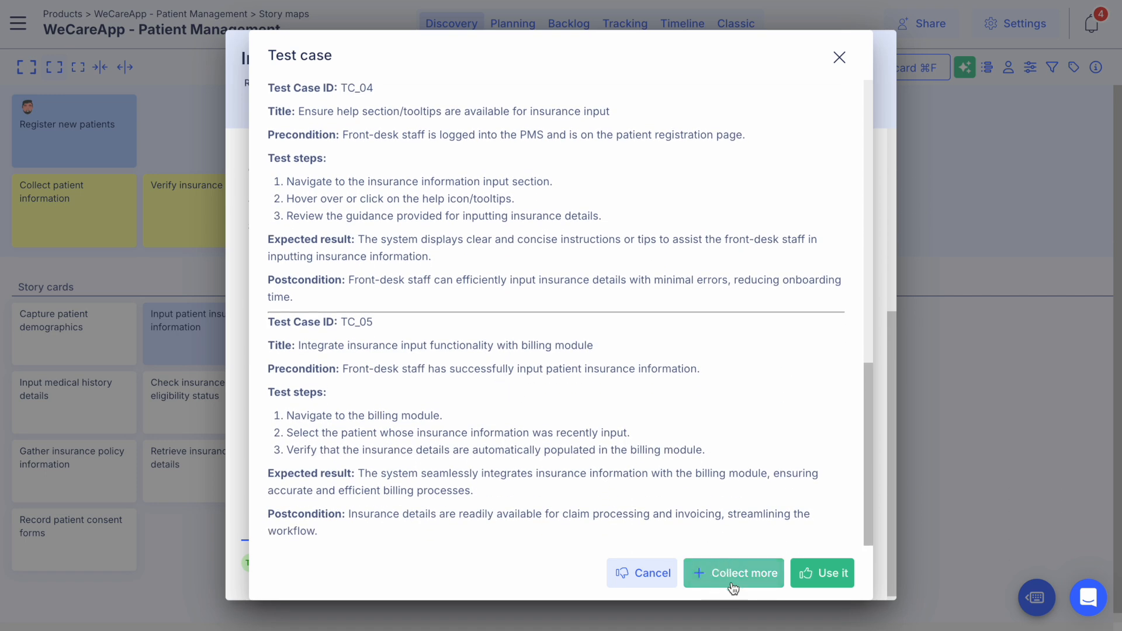
{"action": "left_click", "coordinate": [818, 576]}
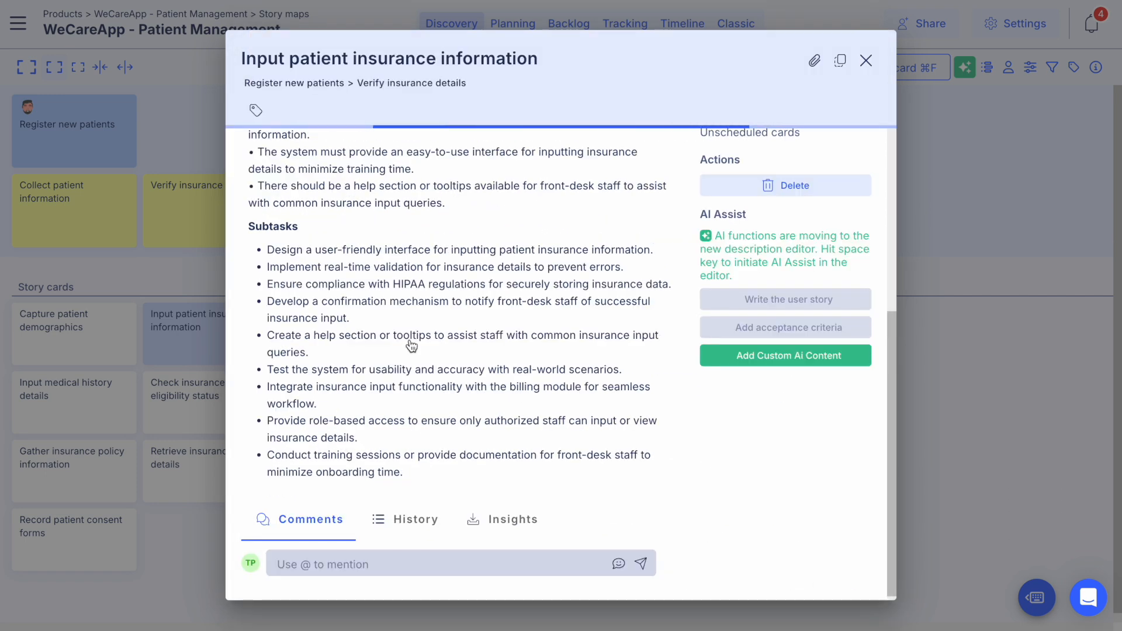
{"action": "scroll", "coordinate": [466, 454], "scroll_direction": "down", "scroll_amount": 6}
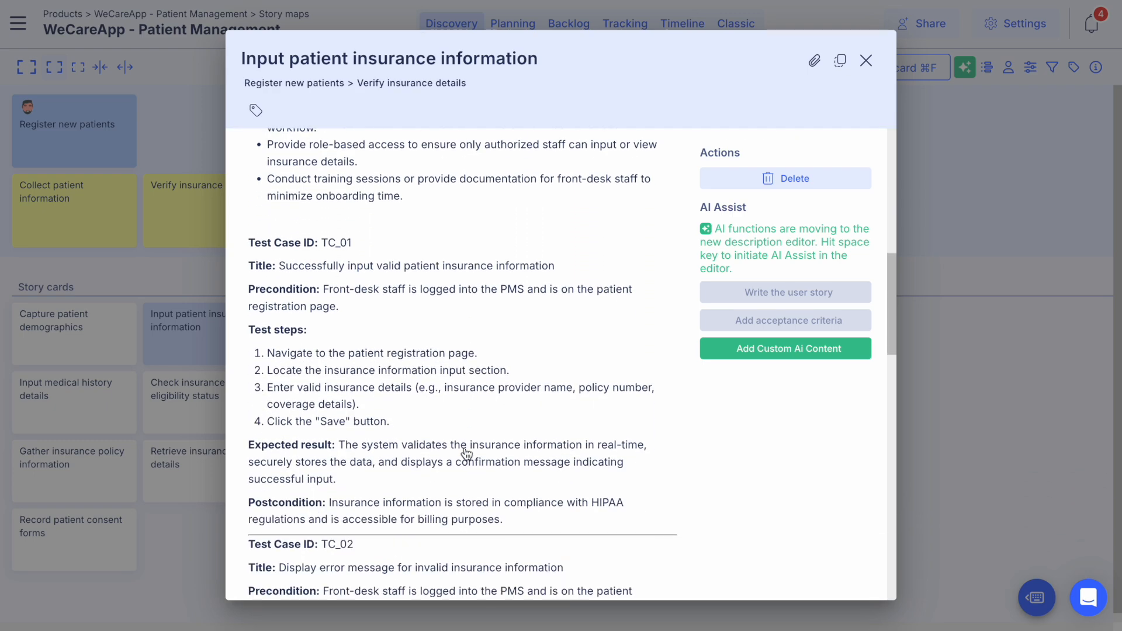
{"action": "scroll", "coordinate": [466, 454], "scroll_direction": "down", "scroll_amount": 6}
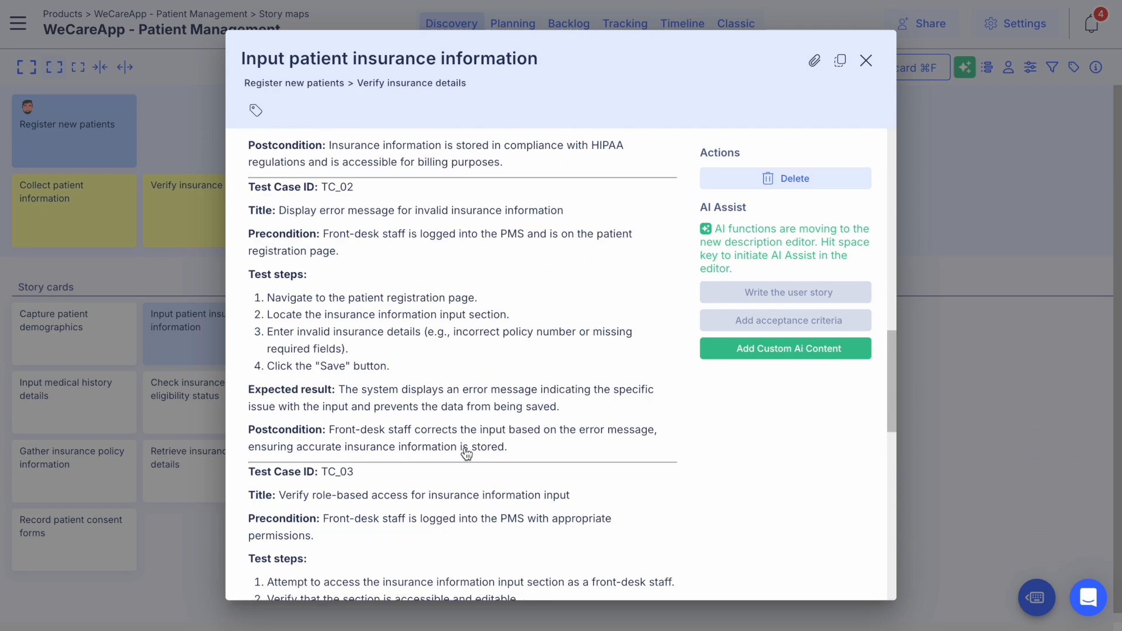
{"action": "scroll", "coordinate": [466, 455], "scroll_direction": "up", "scroll_amount": 10}
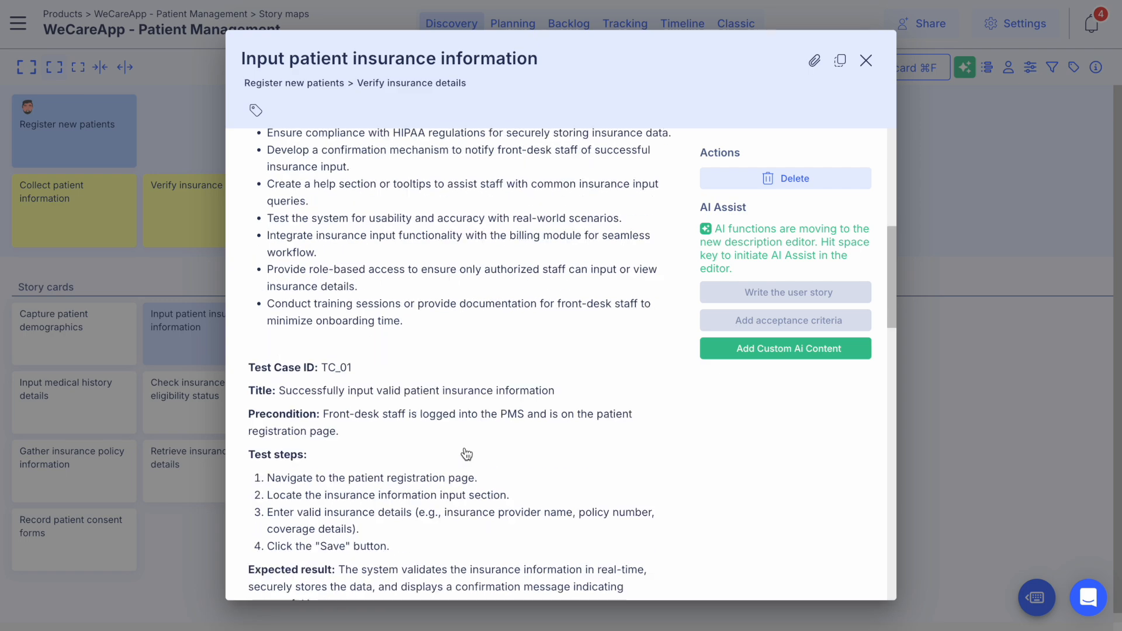
{"action": "scroll", "coordinate": [465, 454], "scroll_direction": "down", "scroll_amount": 10}
{"action": "scroll", "coordinate": [466, 454], "scroll_direction": "down", "scroll_amount": 12}
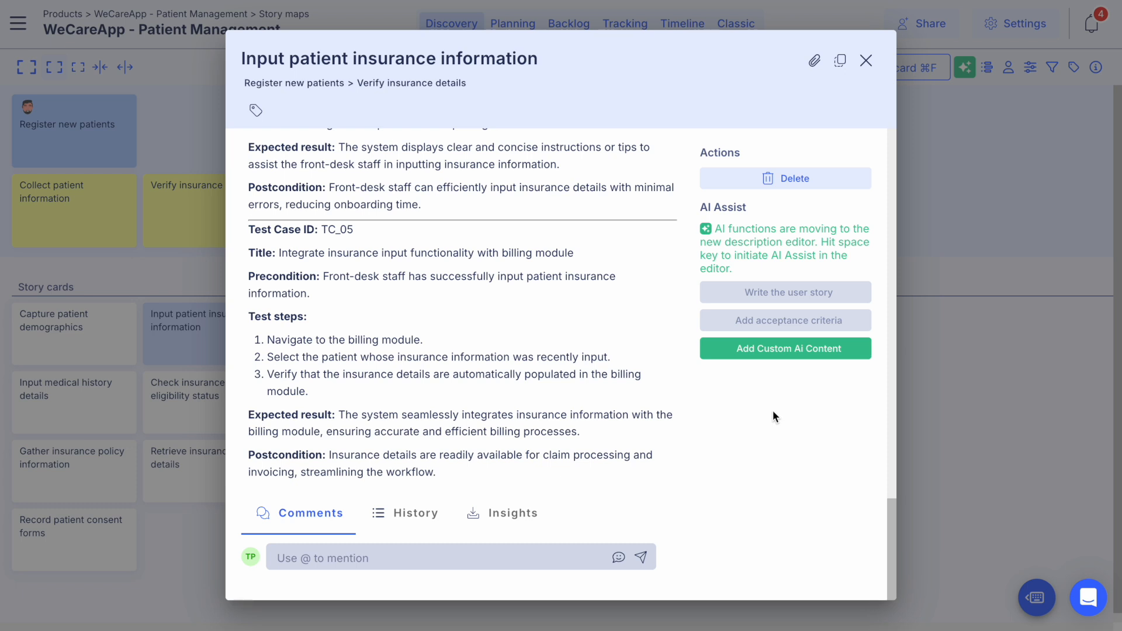
Step: Create and save a custom AI template named "Splitting" that asks for three smaller user story titles in a bullet list with an explanation
{"action": "left_click", "coordinate": [781, 349]}
{"action": "left_click", "coordinate": [845, 378]}
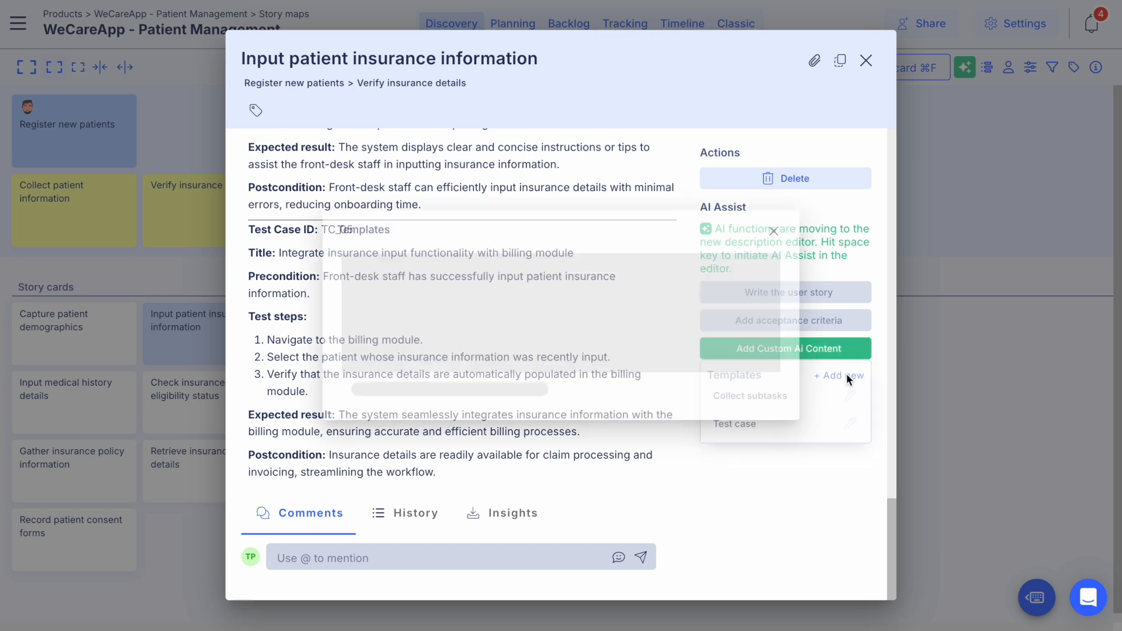
{"action": "type", "text": "Splitting"}
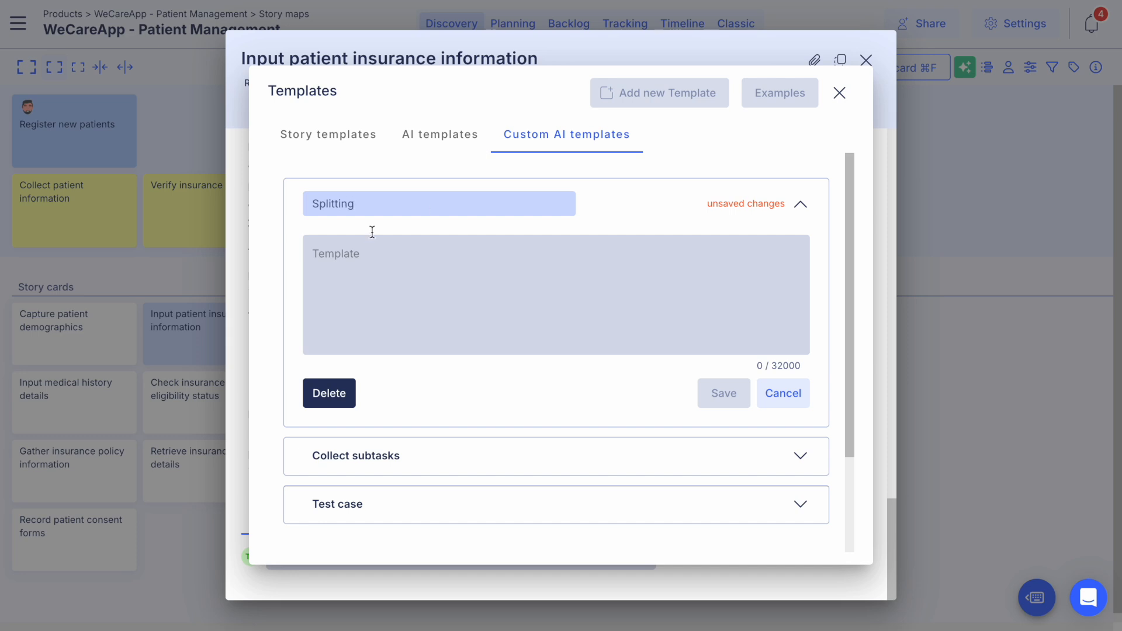
{"action": "left_click", "coordinate": [381, 266]}
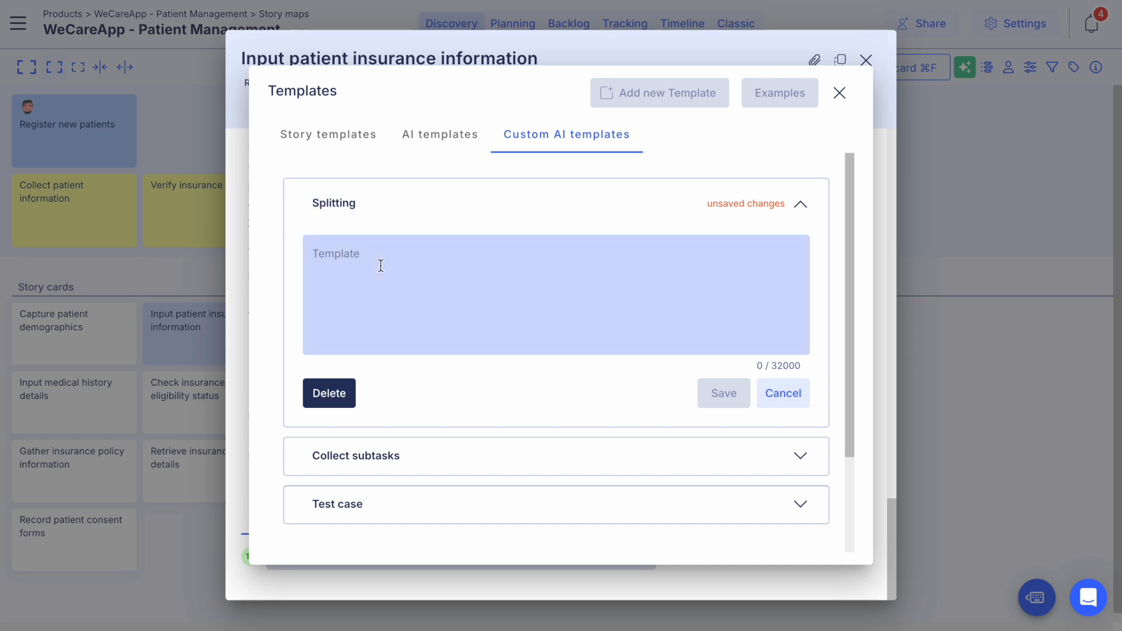
{"action": "type", "text": "Check the user story and tell me if there is a chance to split the user story into three user stories. New user stories should be always smaller than the original one. Return only the new user story titles in a bullet list, and provide an explanation. For example: original story: add dishes to the card new user stories - add dishes individually - update quantities"}
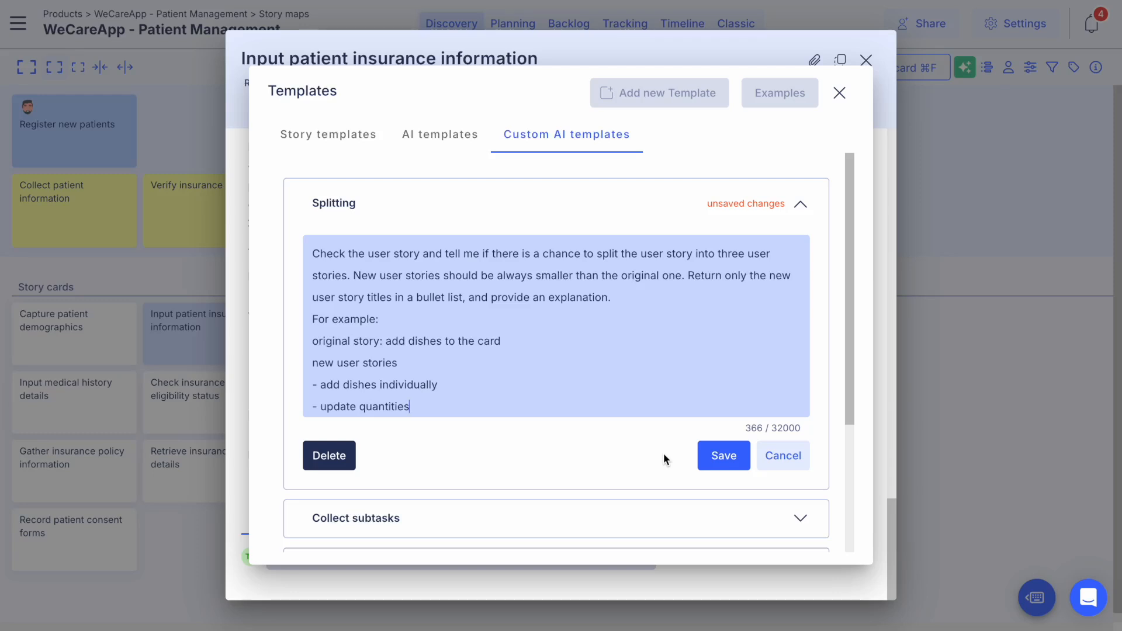
{"action": "left_click", "coordinate": [723, 456]}
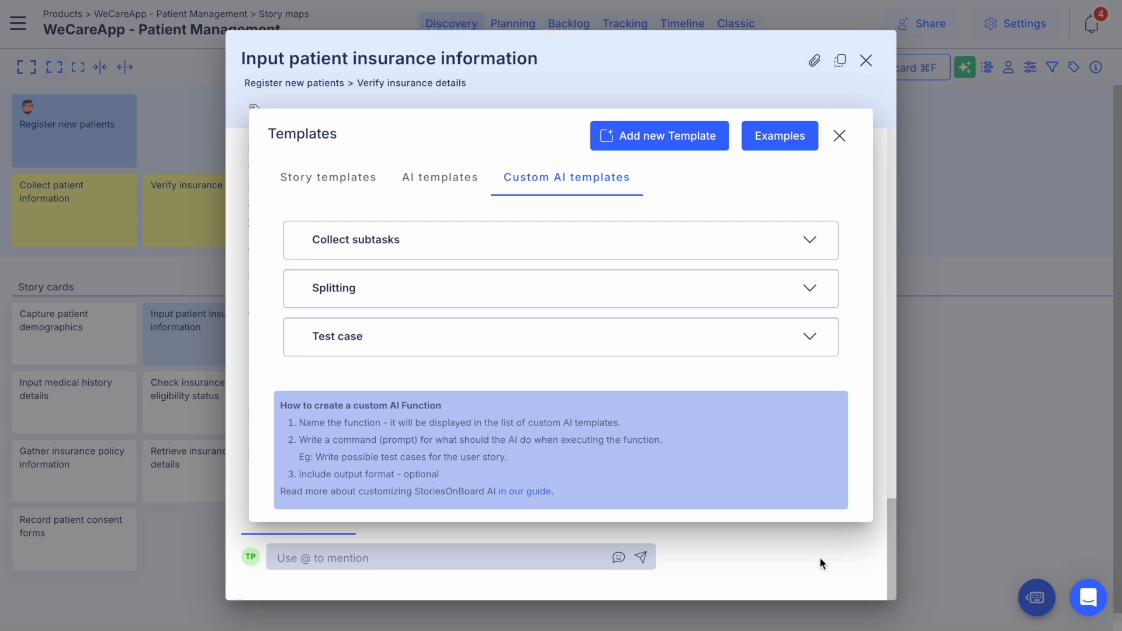
{"action": "left_click", "coordinate": [833, 550]}
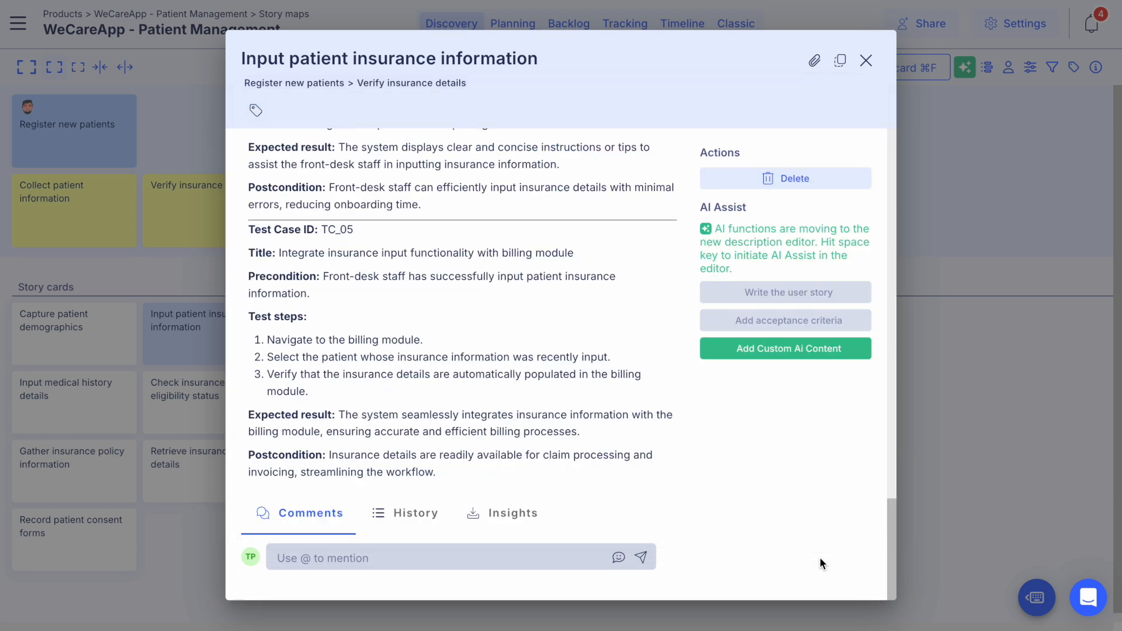
Step: Run the "Splitting" template on the "Input patient insurance information" card, add the result to its description and close the card
{"action": "left_click", "coordinate": [775, 355]}
{"action": "left_click", "coordinate": [749, 420]}
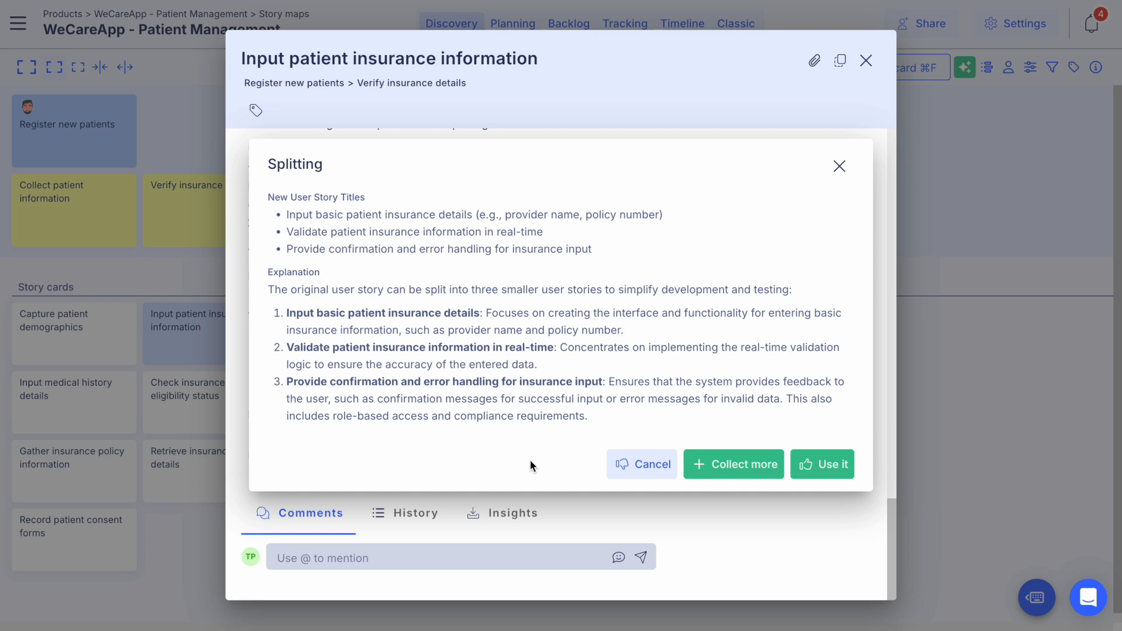
{"action": "left_click", "coordinate": [820, 466]}
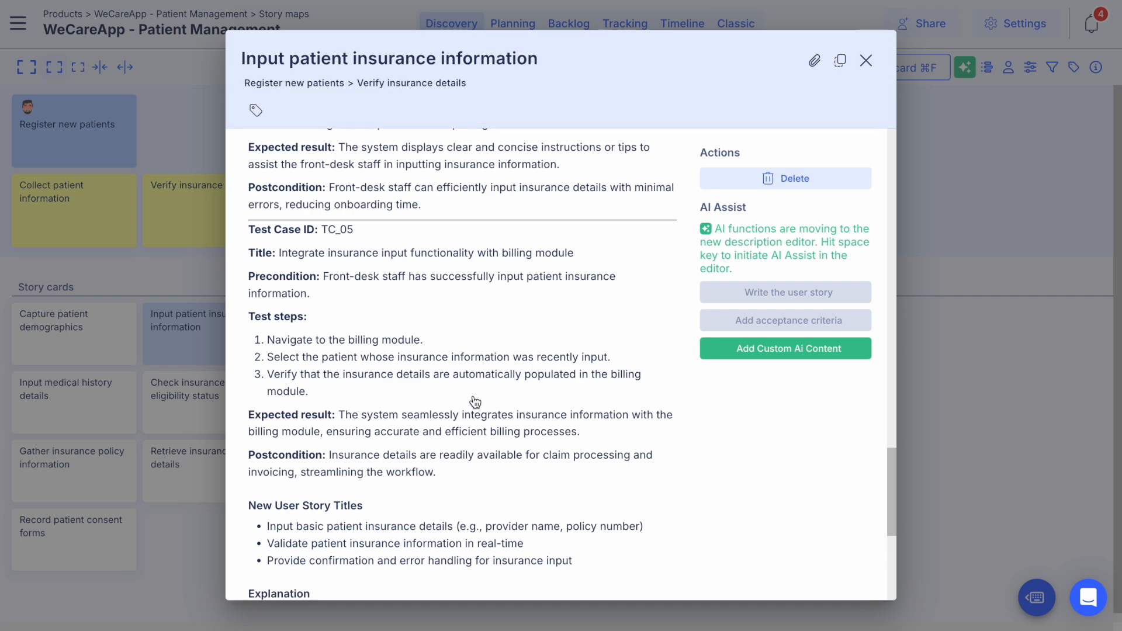
{"action": "scroll", "coordinate": [476, 401], "scroll_direction": "down", "scroll_amount": 4}
{"action": "scroll", "coordinate": [476, 401], "scroll_direction": "down", "scroll_amount": 2}
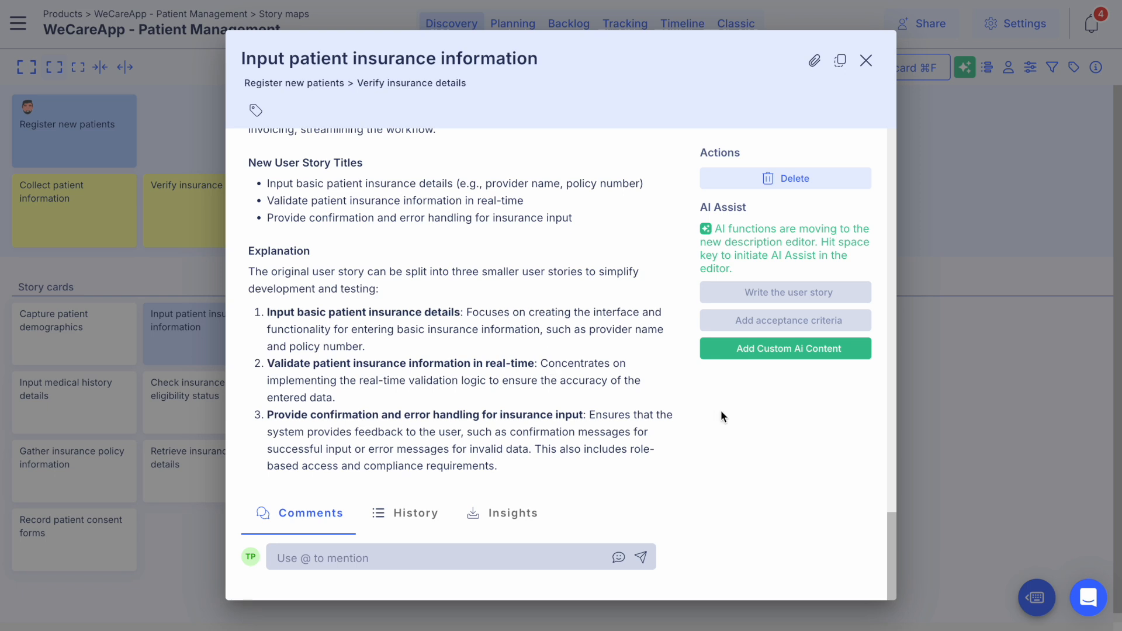
{"action": "left_click", "coordinate": [973, 416]}
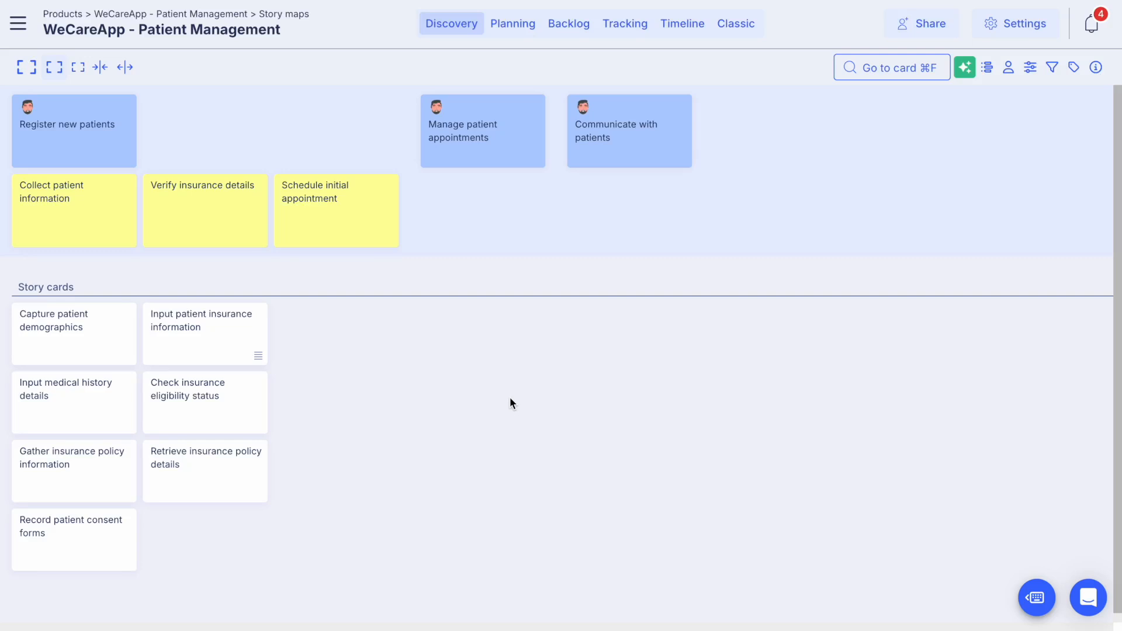
Step: Review the board's product description and the completed description of the "Input patient insurance information" card
{"action": "left_click", "coordinate": [1096, 67]}
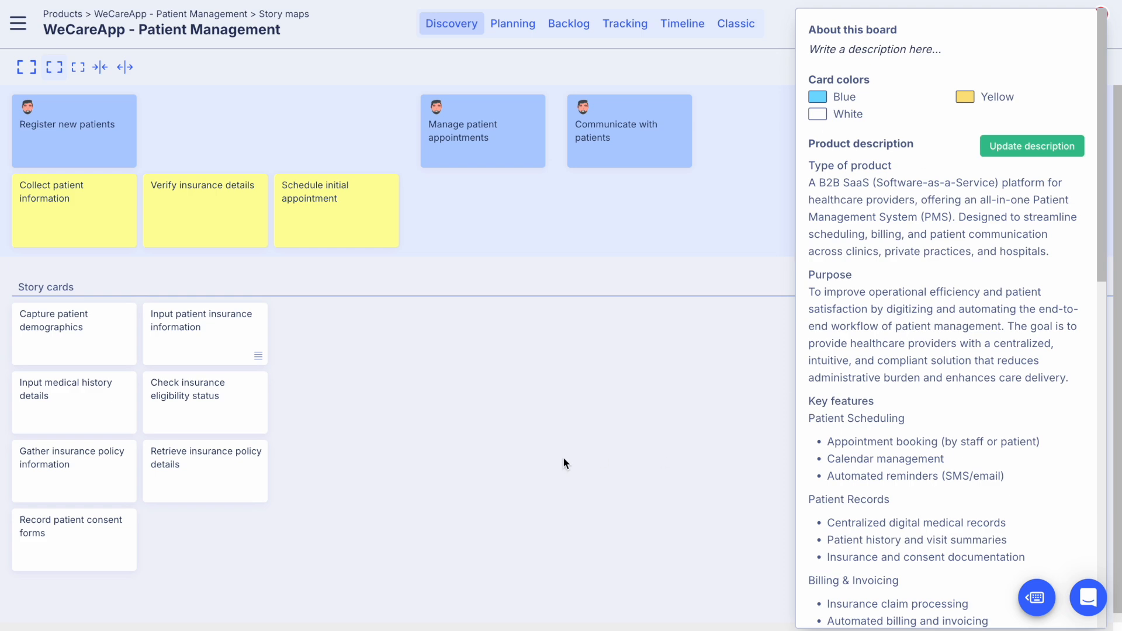
{"action": "left_click", "coordinate": [519, 434]}
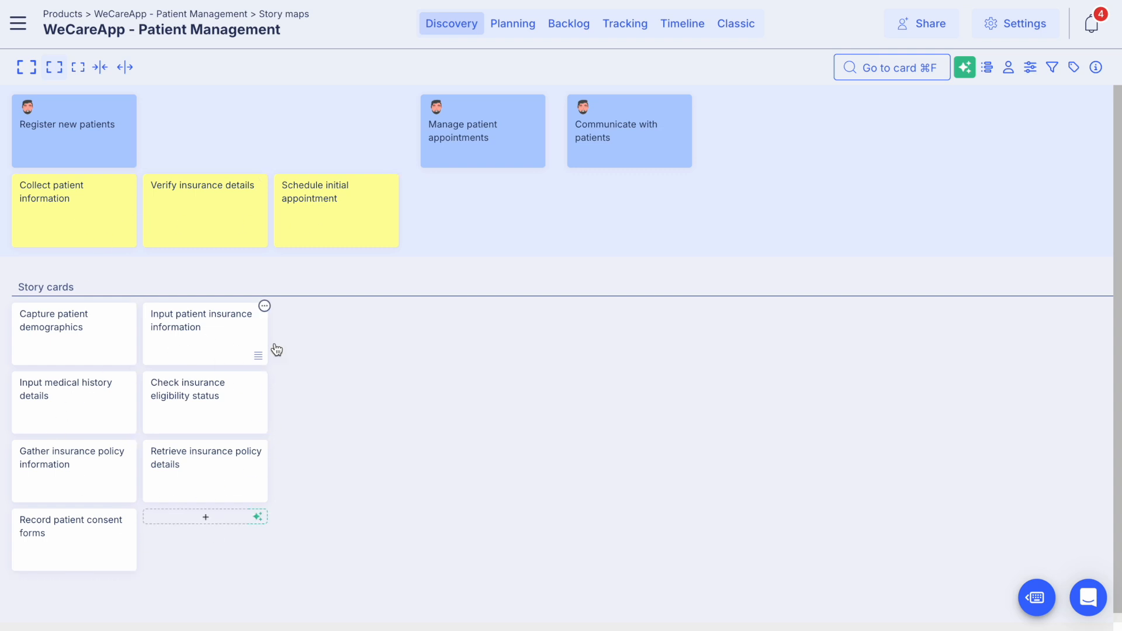
{"action": "left_click", "coordinate": [205, 347]}
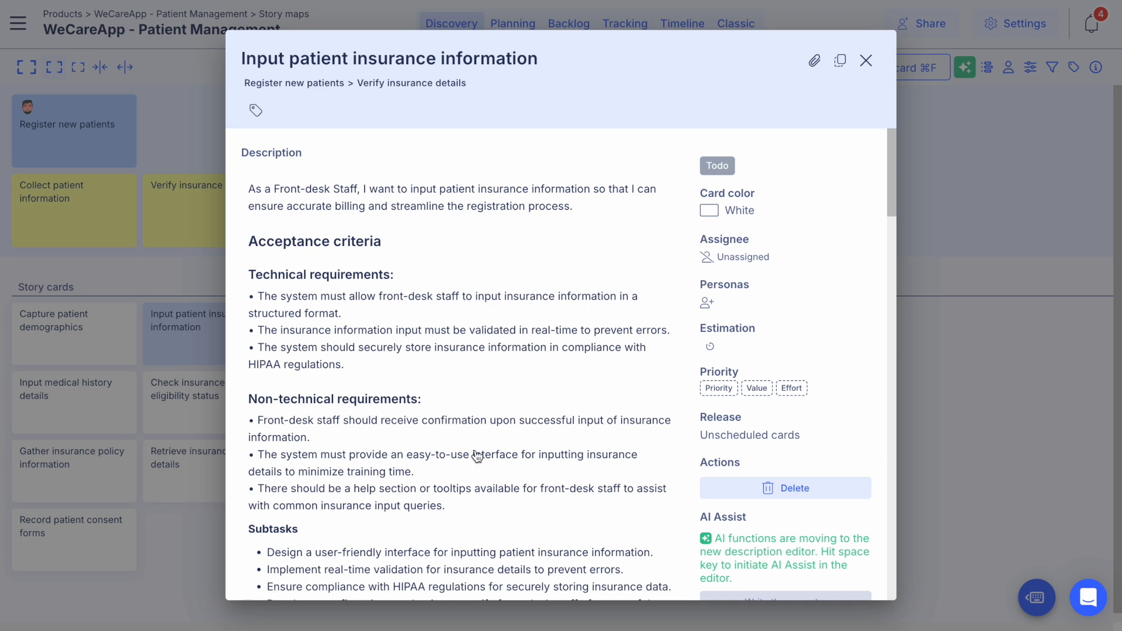
{"action": "key", "text": "Escape"}
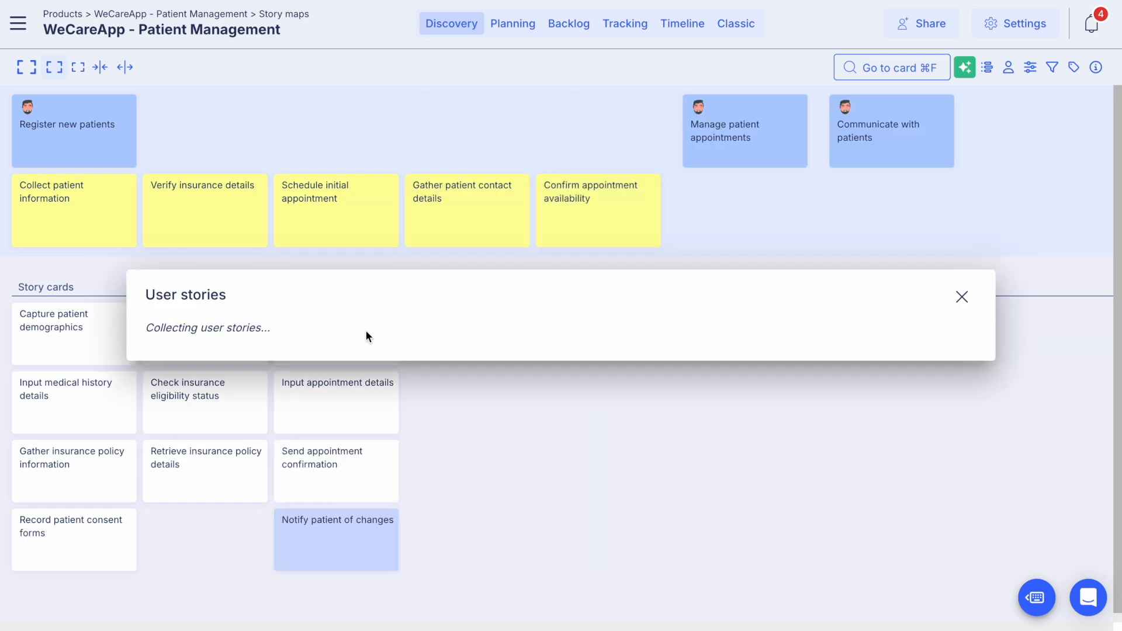
Step: Add the suggested stories "Notify patients of cancellations", "Update appointment calendar", "Document cancellation reasons" and "Send confirmation of cancellation" under "Handle appointment cancellations"
{"action": "left_click", "coordinate": [941, 391]}
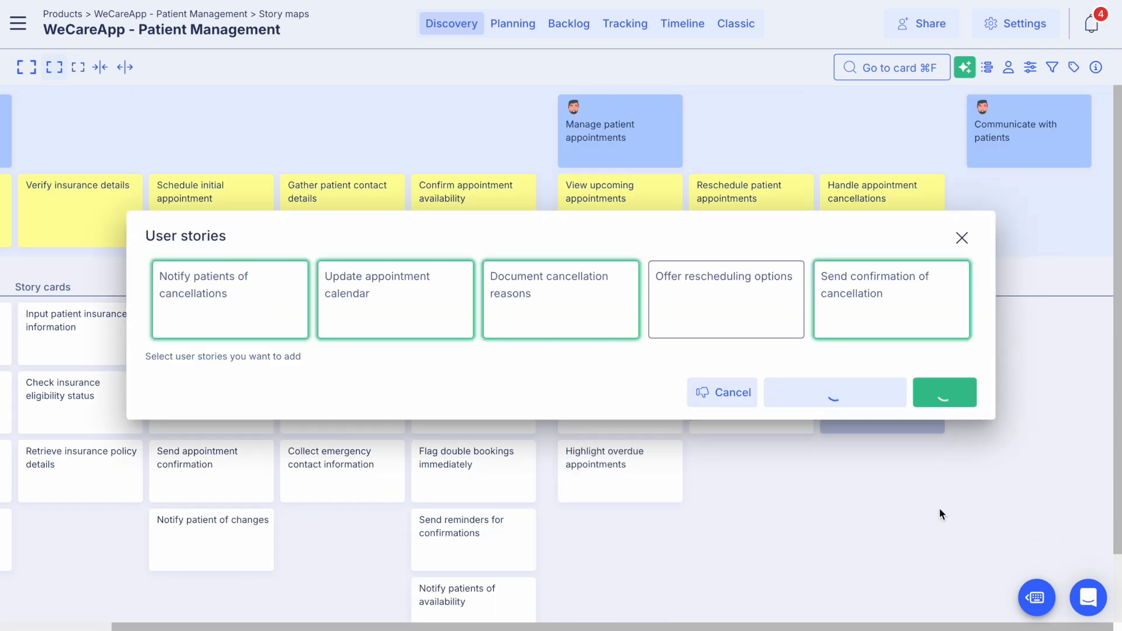